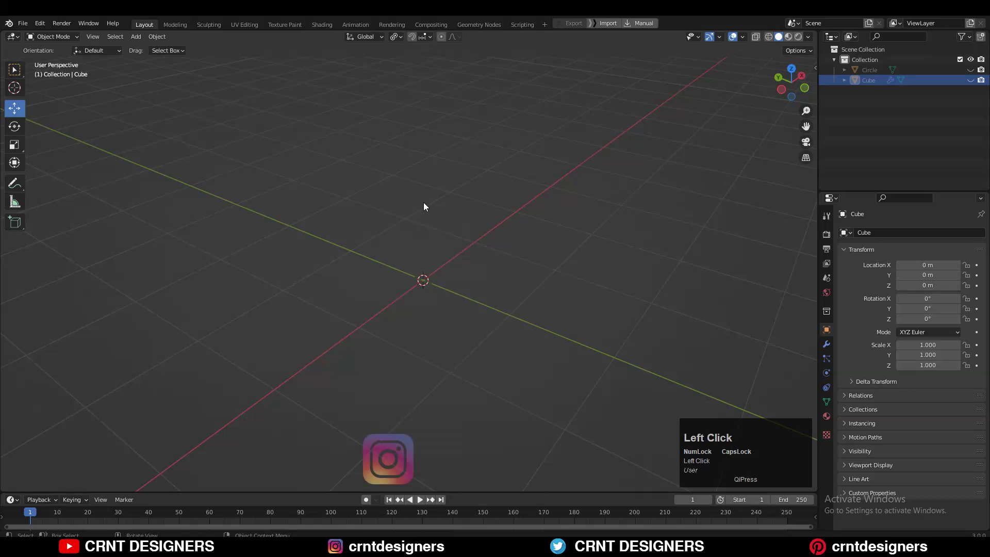
# Add a plane at the origin and open its mesh for editing in top view.
pyautogui.hotkey('shift', 'a')
pyautogui.moveTo(422, 202)
pyautogui.click(472, 222)
pyautogui.moveTo(472, 226); pyautogui.dragTo(641, 166, button='middle')
pyautogui.press('Tab')
pyautogui.click(792, 86)
# Subdivide the plane five times into a dense square grid.
pyautogui.rightClick(470, 217)
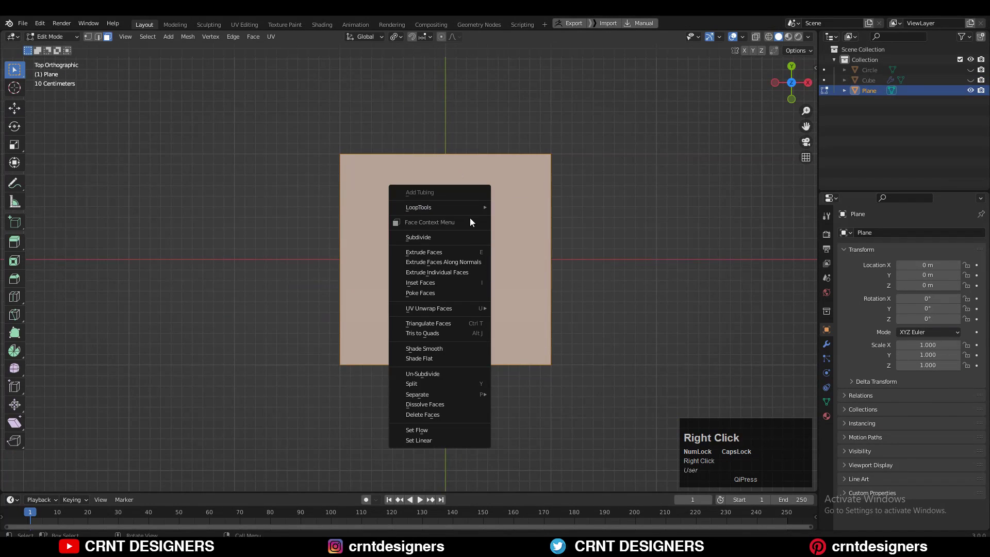
pyautogui.click(470, 236)
pyautogui.rightClick(469, 237)
pyautogui.click(470, 237)
pyautogui.rightClick(470, 237)
pyautogui.click(469, 237)
pyautogui.rightClick(468, 238)
pyautogui.click(467, 240)
pyautogui.rightClick(466, 241)
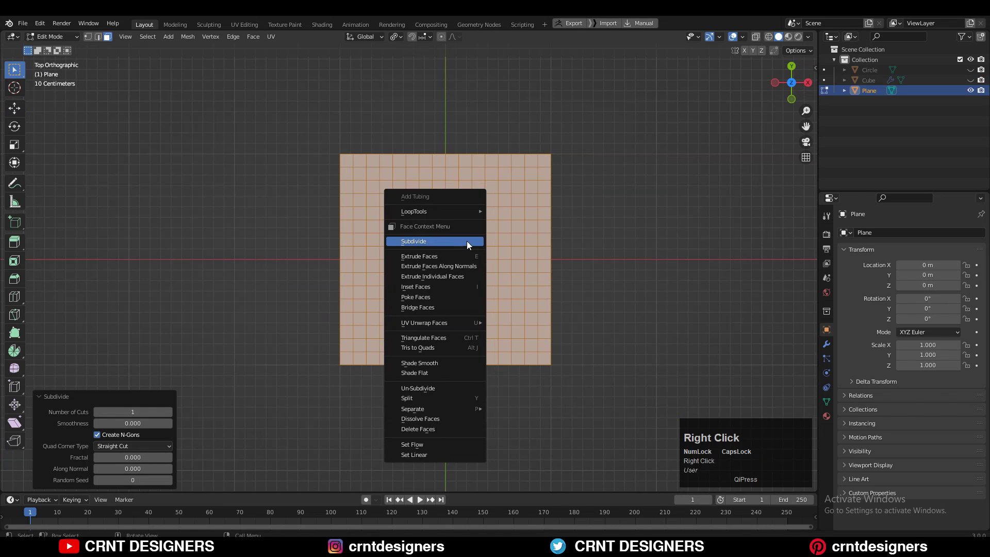
pyautogui.click(466, 240)
pyautogui.rightClick(467, 240)
pyautogui.scroll(3, 593, 194)
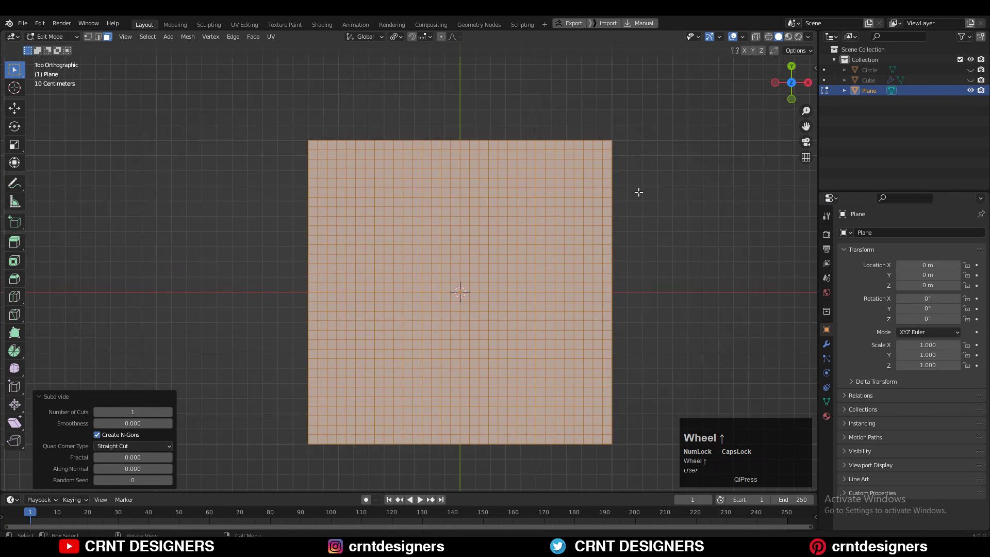
# Return to object mode, add a mesh circle at the plane's centre and scale it to 0.7.
pyautogui.press('Tab')
pyautogui.click(497, 247)
pyautogui.hotkey('shift', 'a')
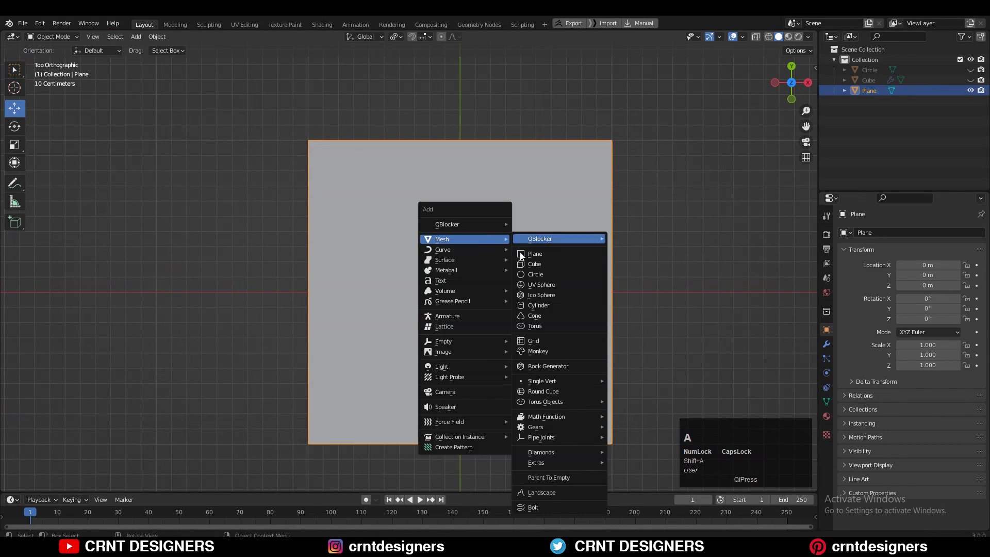
pyautogui.click(528, 274)
pyautogui.press('s')
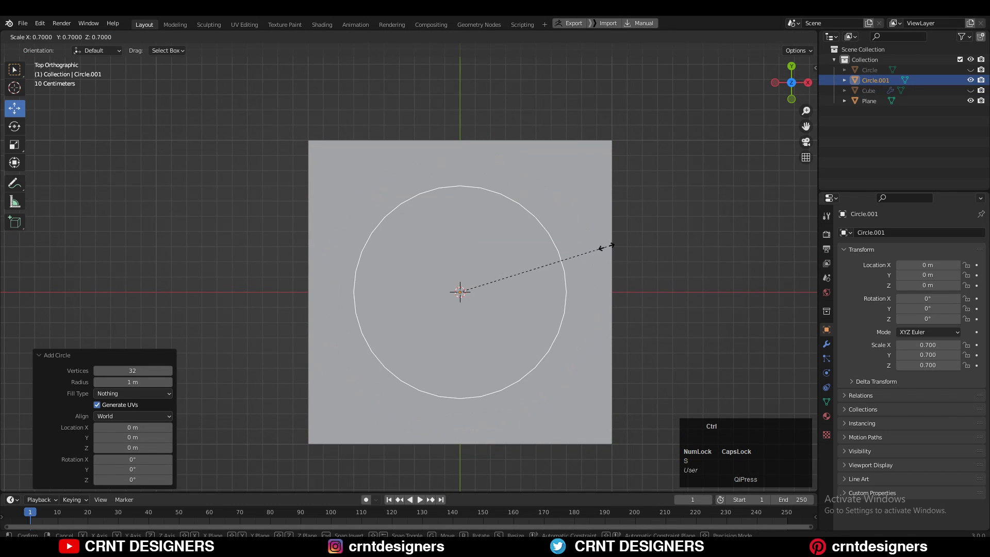
pyautogui.keyDown('ctrl'); pyautogui.click(591, 251); pyautogui.keyUp('ctrl')
# On the plane, select 2×2 face blocks in a checkerboard over the circle's upper half and inset them by 0.02 m.
pyautogui.click(556, 214)
pyautogui.press('Tab')
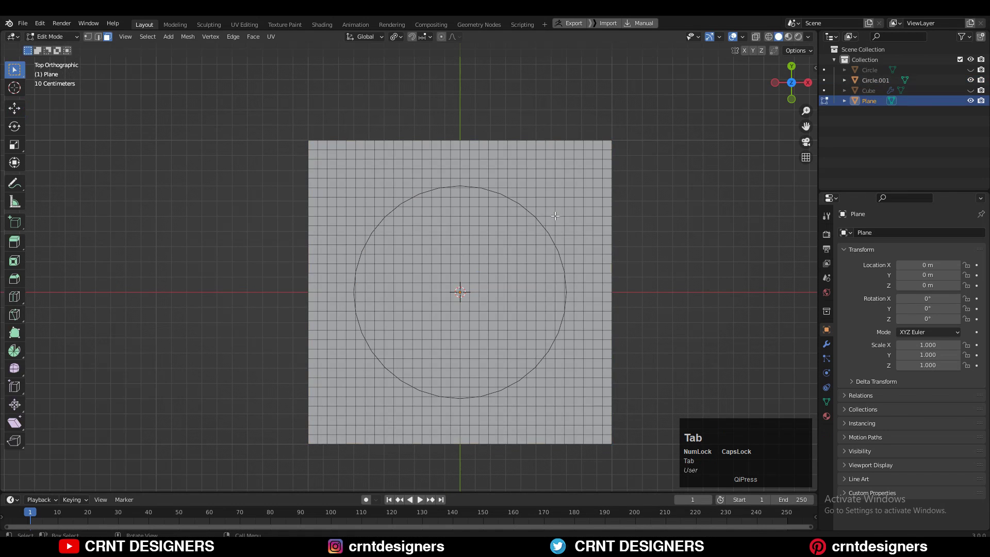
pyautogui.scroll(2, 528, 218)
pyautogui.click(510, 196)
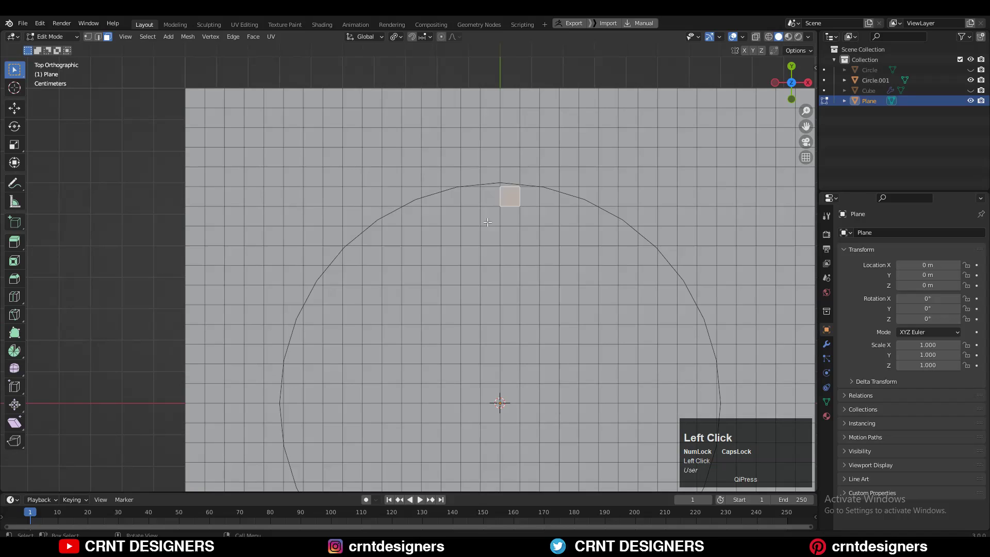
pyautogui.moveTo(471, 215); pyautogui.dragTo(452, 237)
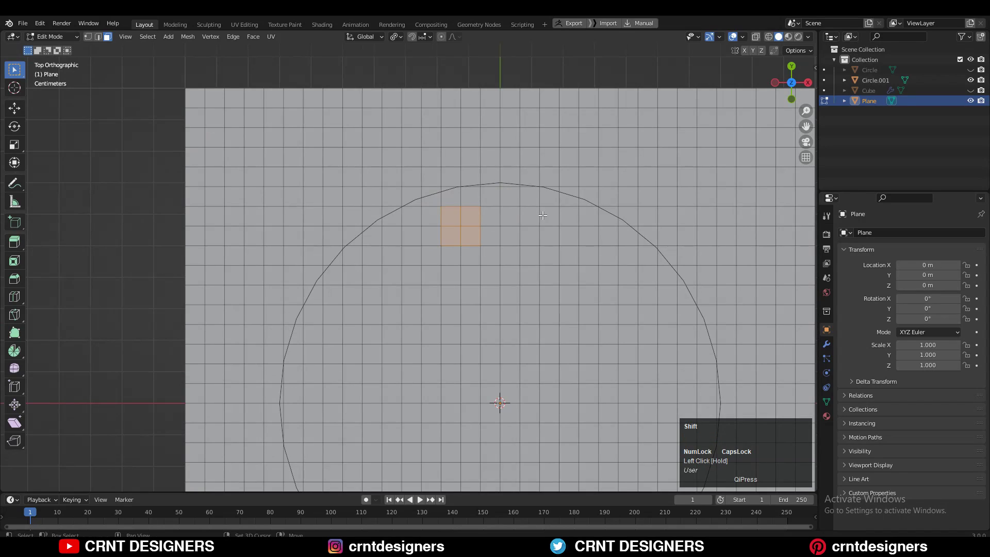
pyautogui.keyDown('shift'); pyautogui.moveTo(550, 216); pyautogui.dragTo(530, 237); pyautogui.keyUp('shift')
pyautogui.keyDown('shift'); pyautogui.moveTo(515, 253); pyautogui.dragTo(511, 222, button='middle'); pyautogui.keyUp('shift')
pyautogui.keyDown('shift'); pyautogui.moveTo(427, 224); pyautogui.dragTo(406, 245); pyautogui.keyUp('shift')
pyautogui.keyDown('shift'); pyautogui.moveTo(506, 226); pyautogui.dragTo(490, 242); pyautogui.keyUp('shift')
pyautogui.keyDown('shift'); pyautogui.moveTo(569, 246); pyautogui.dragTo(571, 169, button='middle'); pyautogui.keyUp('shift')
pyautogui.moveTo(388, 186); pyautogui.dragTo(372, 208)
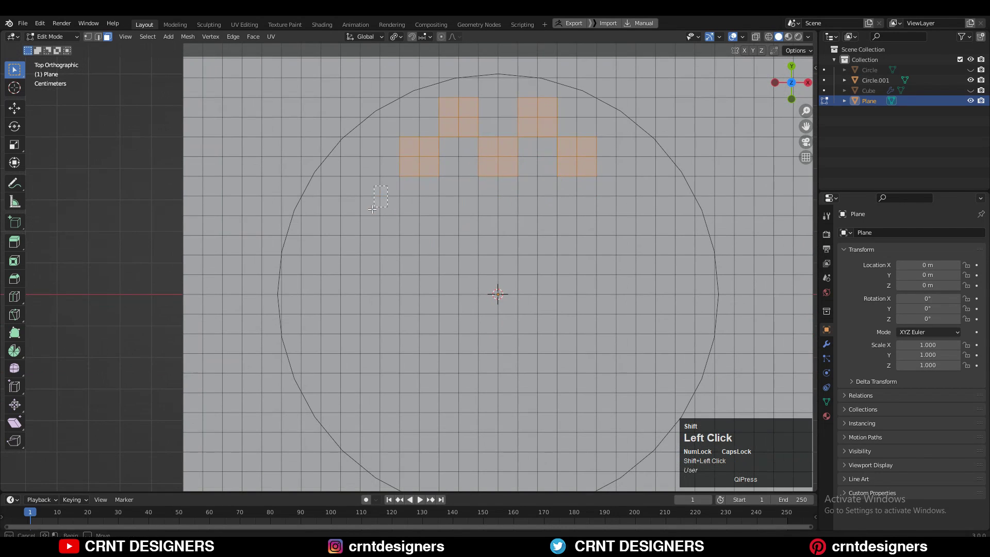
pyautogui.keyDown('shift'); pyautogui.click(628, 187); pyautogui.keyUp('shift')
pyautogui.keyDown('shift'); pyautogui.moveTo(629, 232); pyautogui.dragTo(638, 185, button='middle'); pyautogui.keyUp('shift')
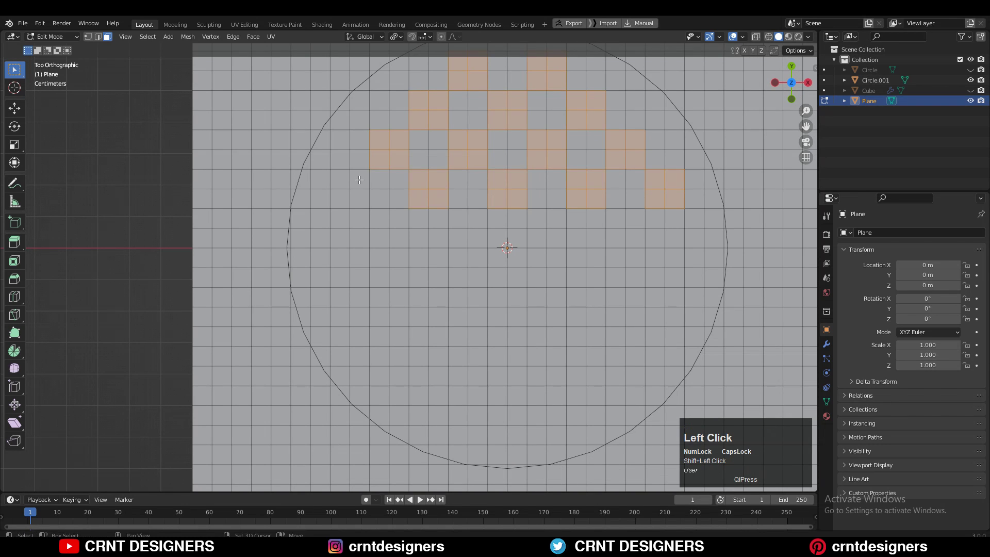
pyautogui.keyDown('shift'); pyautogui.moveTo(360, 179); pyautogui.dragTo(361, 184, button='middle'); pyautogui.keyUp('shift')
pyautogui.keyDown('shift'); pyautogui.moveTo(340, 188); pyautogui.dragTo(359, 201); pyautogui.keyUp('shift')
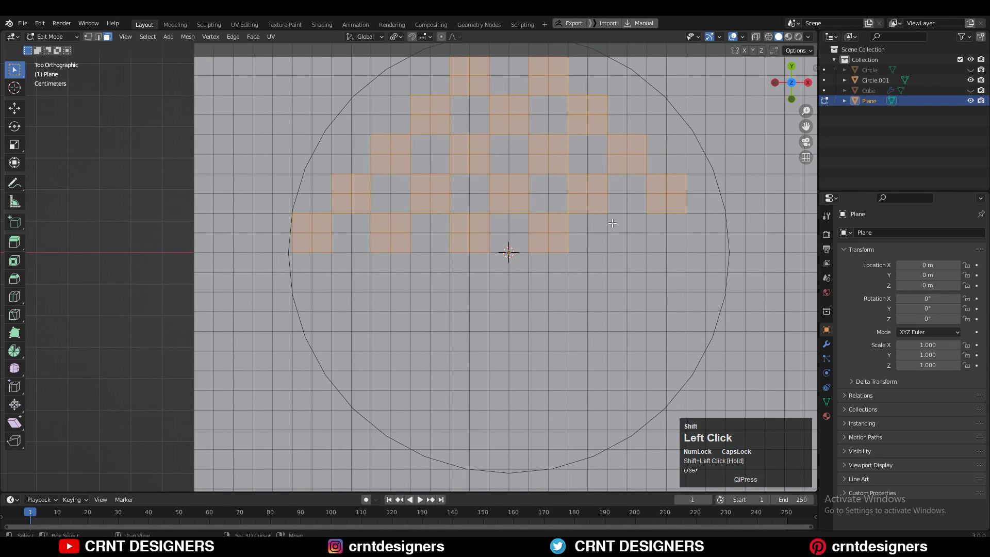
pyautogui.keyDown('shift'); pyautogui.moveTo(697, 263); pyautogui.dragTo(539, 163, button='middle'); pyautogui.keyUp('shift')
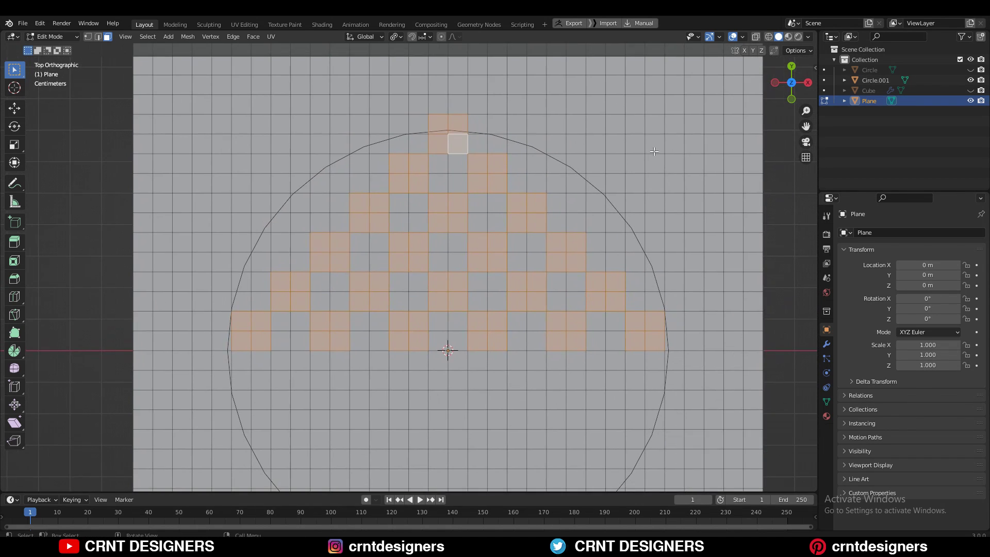
pyautogui.press('i')
pyautogui.click(629, 163)
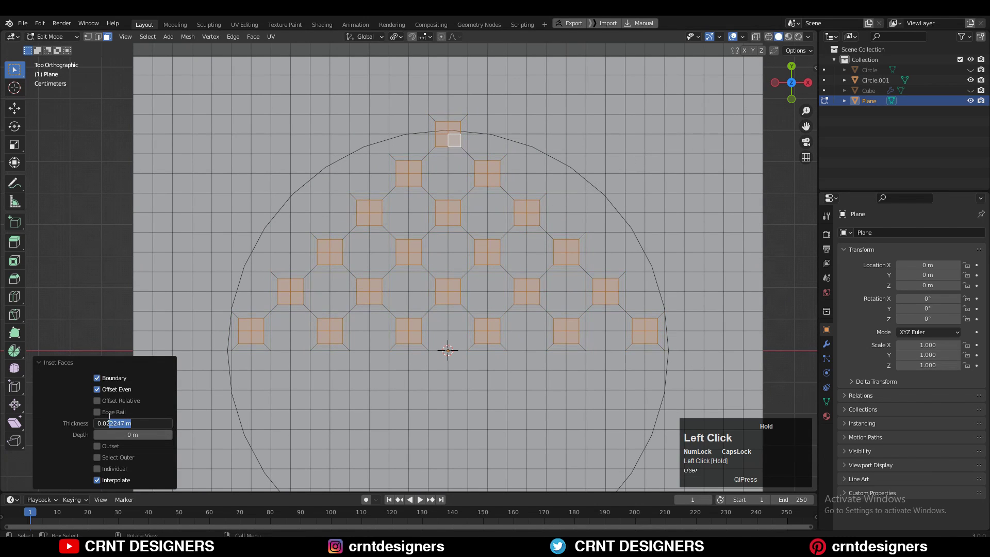
pyautogui.press('Return')
# Select the alternate 2×2 face blocks between the existing insets in the upper half and inset them too.
pyautogui.keyDown('shift'); pyautogui.moveTo(359, 171); pyautogui.dragTo(384, 131, button='middle'); pyautogui.keyUp('shift')
pyautogui.moveTo(387, 122); pyautogui.dragTo(403, 143)
pyautogui.keyDown('shift'); pyautogui.moveTo(467, 120); pyautogui.dragTo(481, 139); pyautogui.keyUp('shift')
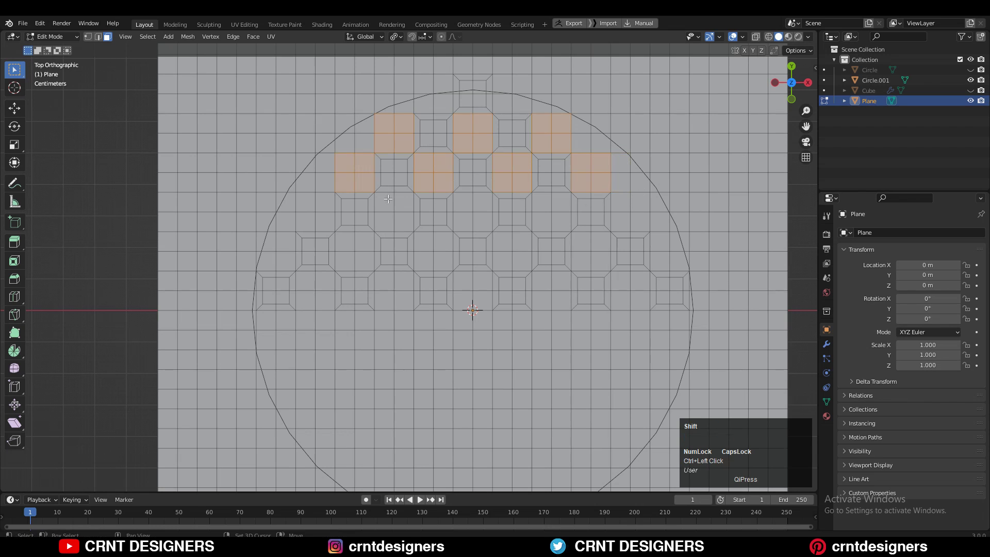
pyautogui.keyDown('shift'); pyautogui.moveTo(557, 207); pyautogui.dragTo(564, 203, button='middle'); pyautogui.keyUp('shift')
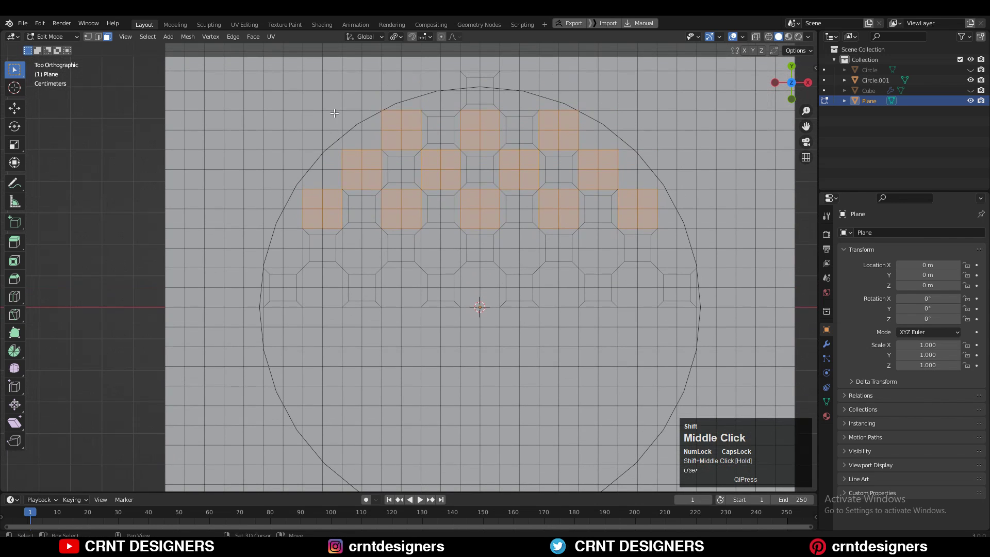
pyautogui.keyDown('shift'); pyautogui.moveTo(527, 264); pyautogui.dragTo(527, 265); pyautogui.keyUp('shift')
pyautogui.keyDown('shift'); pyautogui.moveTo(591, 240); pyautogui.dragTo(605, 259); pyautogui.keyUp('shift')
pyautogui.keyDown('shift'); pyautogui.moveTo(593, 263); pyautogui.dragTo(583, 214, button='middle'); pyautogui.keyUp('shift')
pyautogui.keyDown('shift'); pyautogui.moveTo(306, 231); pyautogui.dragTo(318, 247); pyautogui.keyUp('shift')
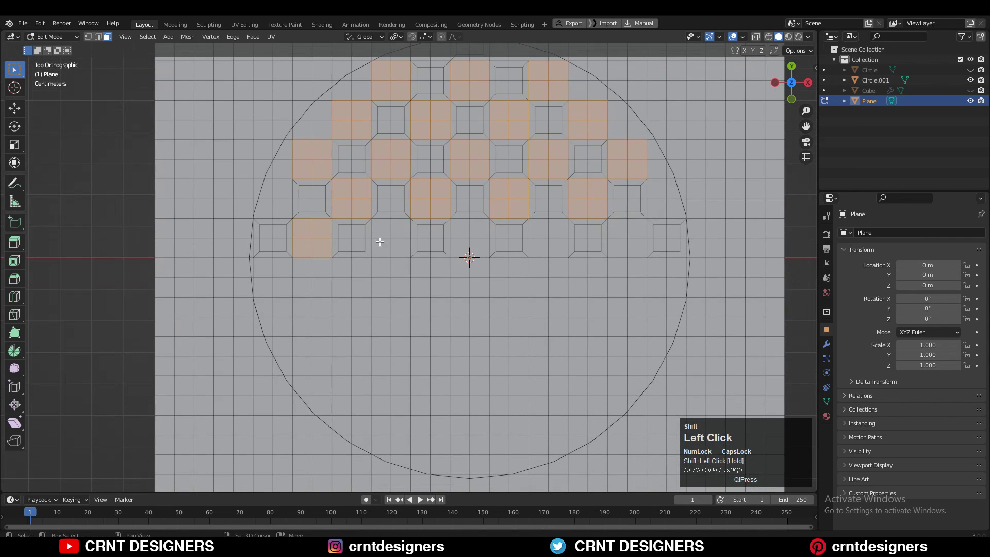
pyautogui.keyDown('shift'); pyautogui.moveTo(717, 282); pyautogui.dragTo(705, 349, button='middle'); pyautogui.keyUp('shift')
pyautogui.press('i')
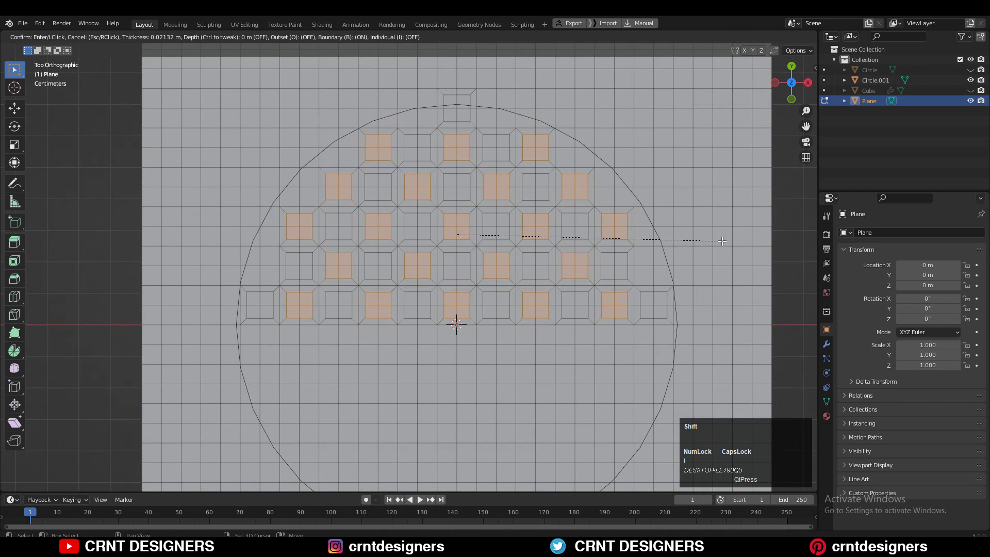
pyautogui.click(721, 241)
pyautogui.click(93, 412)
# Inset the two 2×2 blocks beside the topmost cell, and inset the block above it by 0.02 m.
pyautogui.moveTo(461, 111); pyautogui.dragTo(452, 103)
pyautogui.keyDown('shift'); pyautogui.moveTo(459, 109); pyautogui.dragTo(464, 124, button='middle'); pyautogui.keyUp('shift')
pyautogui.moveTo(427, 115); pyautogui.dragTo(419, 129)
pyautogui.keyDown('shift'); pyautogui.moveTo(506, 111); pyautogui.dragTo(498, 130); pyautogui.keyUp('shift')
pyautogui.keyDown('shift'); pyautogui.moveTo(498, 130); pyautogui.dragTo(496, 163, button='middle'); pyautogui.keyUp('shift')
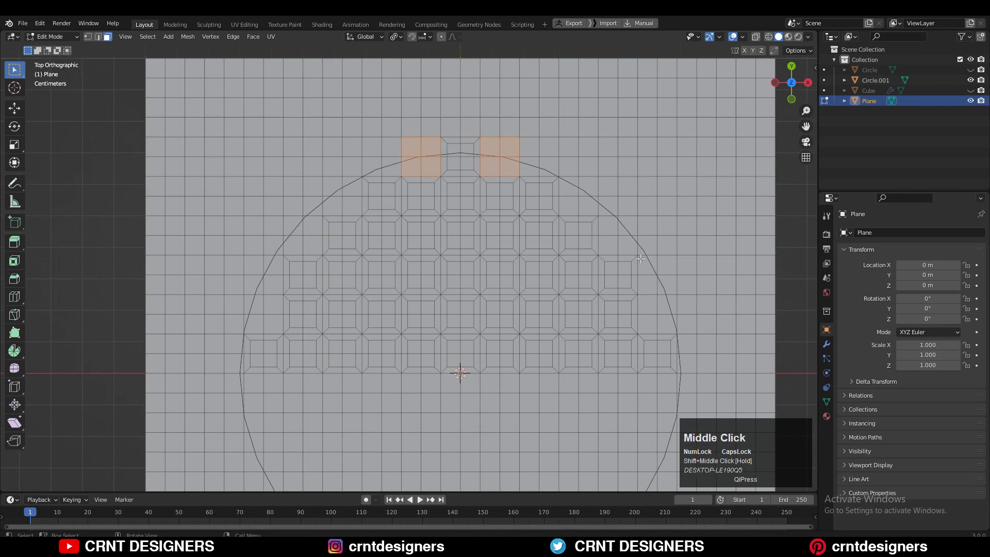
pyautogui.press('i')
pyautogui.click(491, 165)
pyautogui.moveTo(465, 110); pyautogui.dragTo(455, 124)
pyautogui.press('i')
pyautogui.click(552, 149)
pyautogui.click(133, 423)
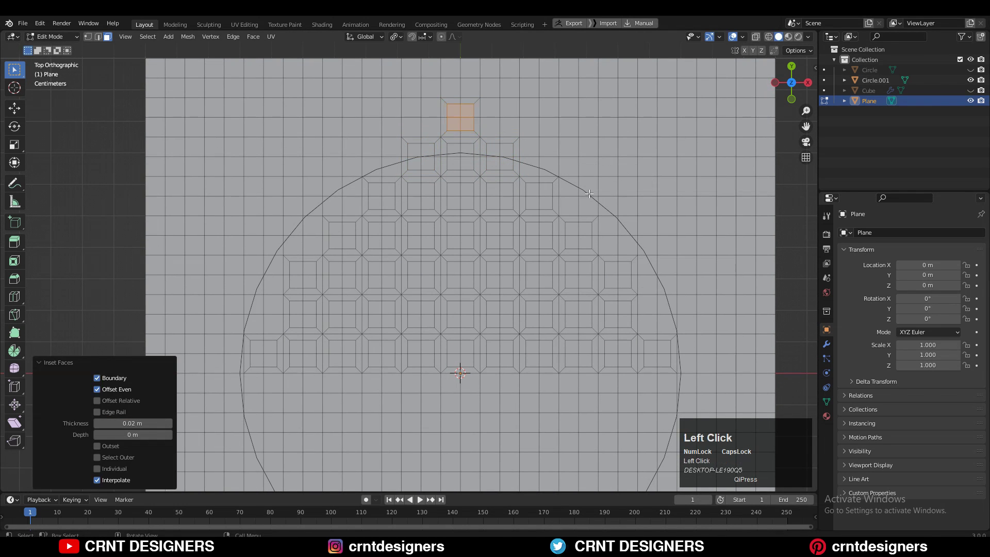
# Select two more 2×2 blocks at each outer end of the two lowest inset rows and inset them.
pyautogui.keyDown('shift'); pyautogui.moveTo(281, 291); pyautogui.dragTo(327, 262, button='middle'); pyautogui.keyUp('shift')
pyautogui.moveTo(324, 267); pyautogui.dragTo(315, 281)
pyautogui.keyDown('shift'); pyautogui.moveTo(718, 266); pyautogui.dragTo(708, 281); pyautogui.keyUp('shift')
pyautogui.keyDown('shift'); pyautogui.moveTo(758, 267); pyautogui.dragTo(711, 255, button='middle'); pyautogui.keyUp('shift')
pyautogui.keyDown('shift'); pyautogui.click(705, 301); pyautogui.keyUp('shift')
pyautogui.keyDown('shift'); pyautogui.click(232, 301); pyautogui.keyUp('shift')
pyautogui.keyDown('shift'); pyautogui.moveTo(232, 301); pyautogui.dragTo(220, 293, button='middle'); pyautogui.keyUp('shift')
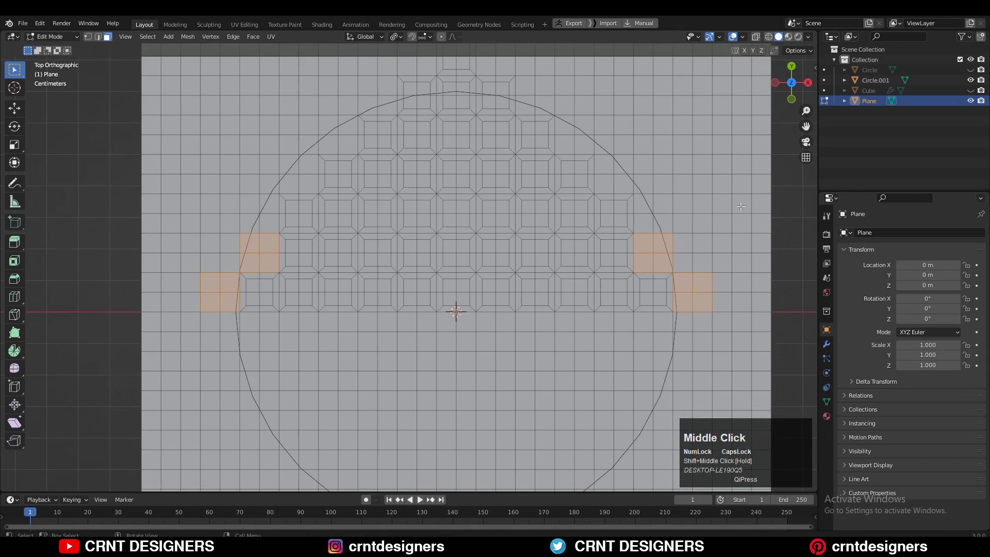
pyautogui.press('i')
pyautogui.click(55, 391)
# Select the whole mesh and symmetrize it in the +Y to -Y direction.
pyautogui.press('a')
pyautogui.scroll(-3, 468, 288)
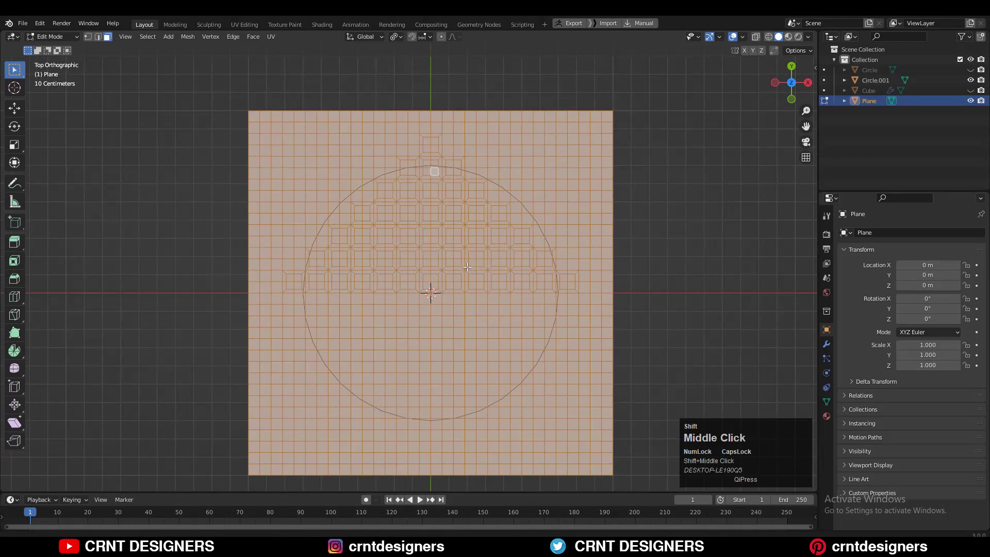
pyautogui.keyDown('shift'); pyautogui.moveTo(465, 269); pyautogui.dragTo(473, 257, button='middle'); pyautogui.keyUp('shift')
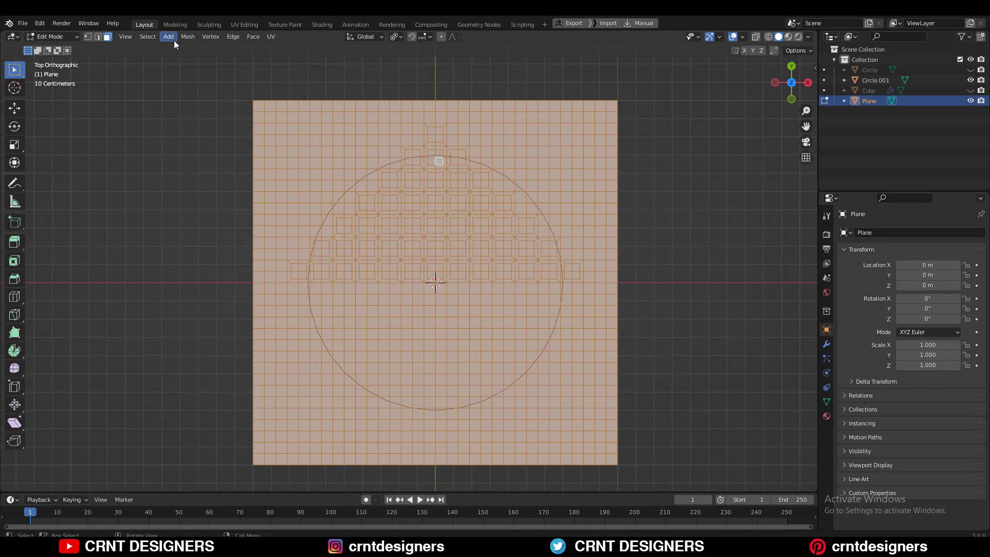
pyautogui.click(187, 36)
pyautogui.click(216, 178)
pyautogui.click(161, 468)
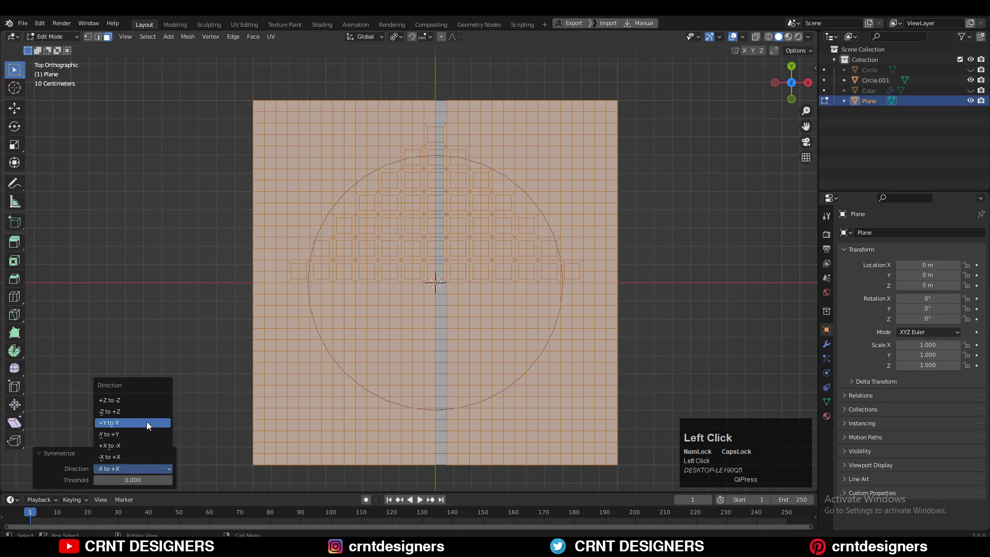
pyautogui.click(147, 422)
# Leave mesh editing and hide the guide circle.
pyautogui.click(735, 262)
pyautogui.click(539, 206)
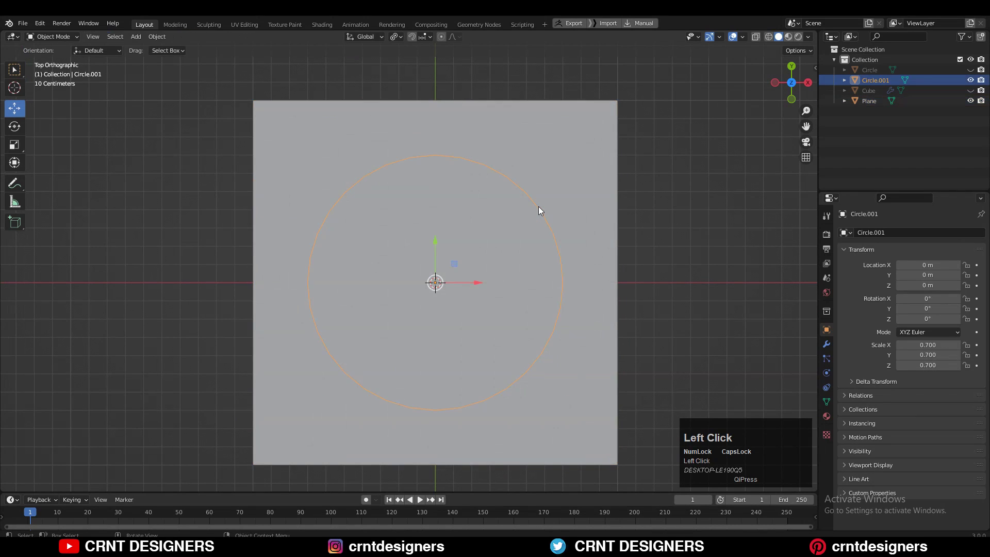
pyautogui.press('h')
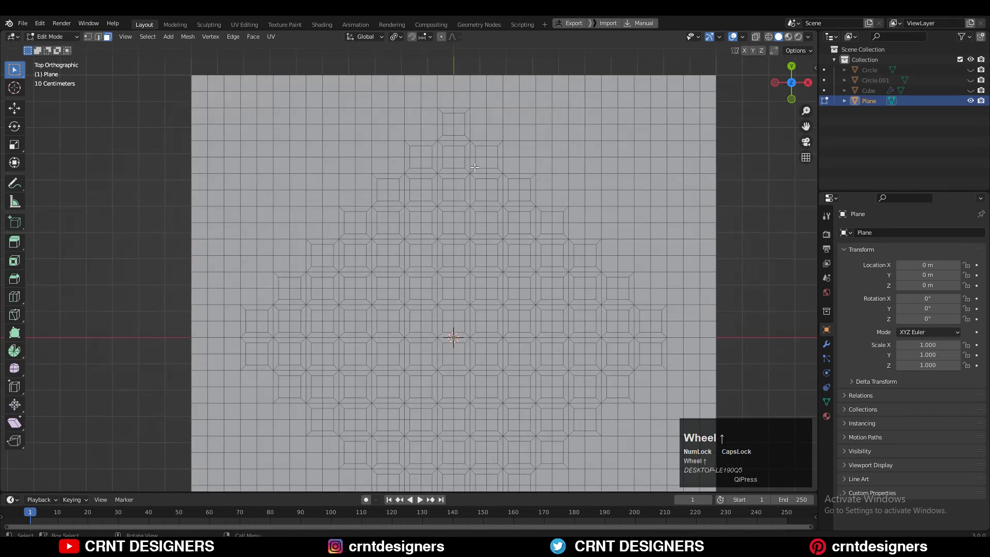
# Select all inset blocks of the plane by similar perimeter and round them with LoopTools Circle.
pyautogui.click(503, 121)
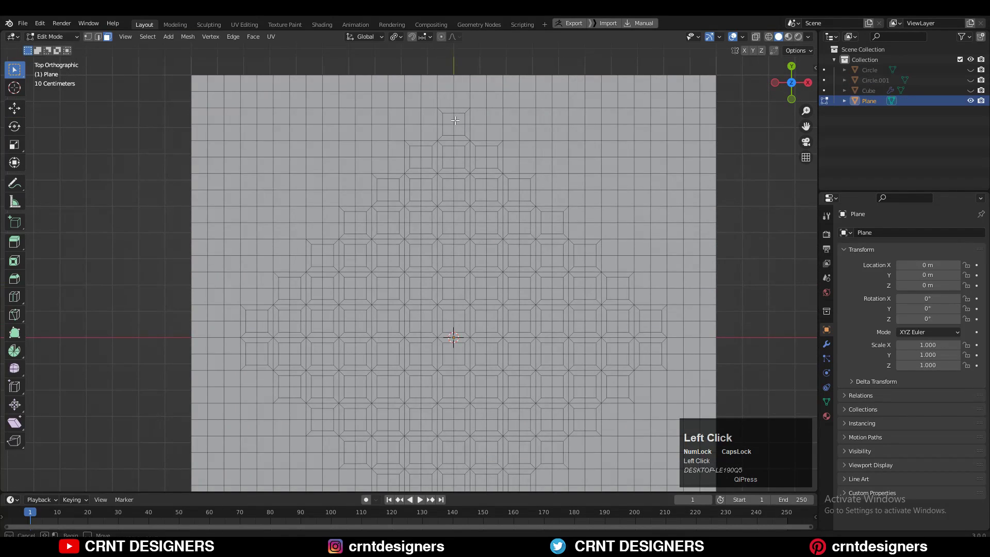
pyautogui.click(148, 36)
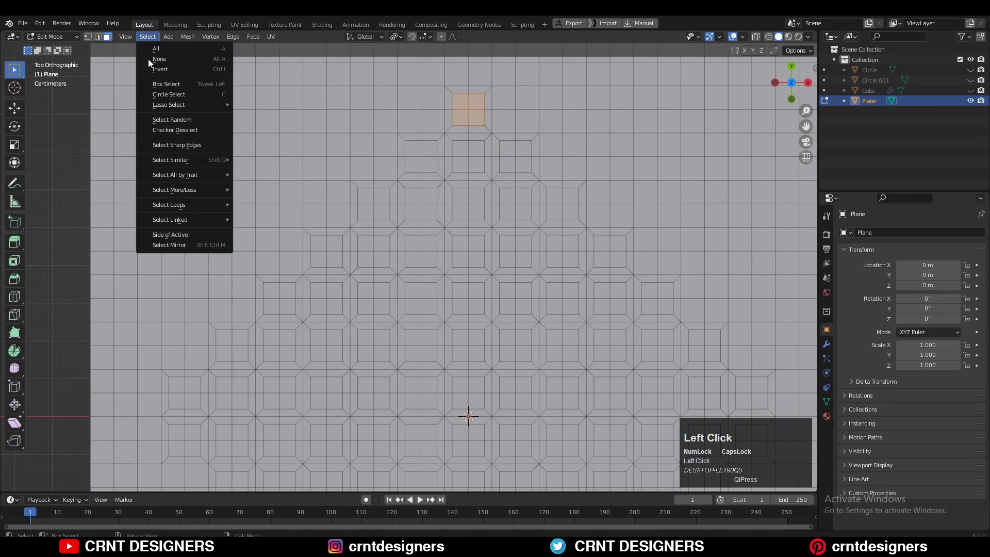
pyautogui.moveTo(184, 157)
pyautogui.click(259, 191)
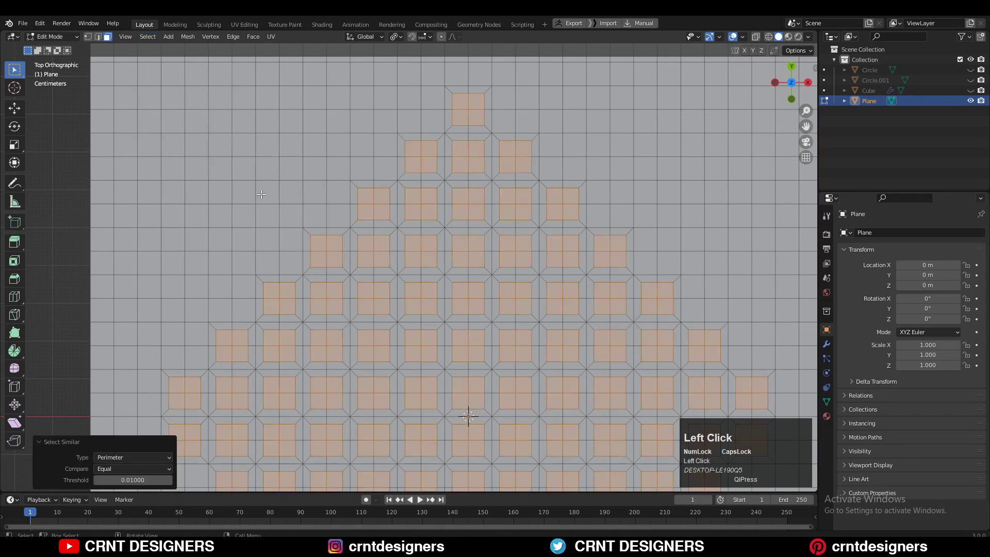
pyautogui.scroll(-2, 552, 237)
pyautogui.scroll(-1, 551, 237)
pyautogui.keyDown('shift'); pyautogui.moveTo(606, 291); pyautogui.dragTo(611, 211, button='middle'); pyautogui.keyUp('shift')
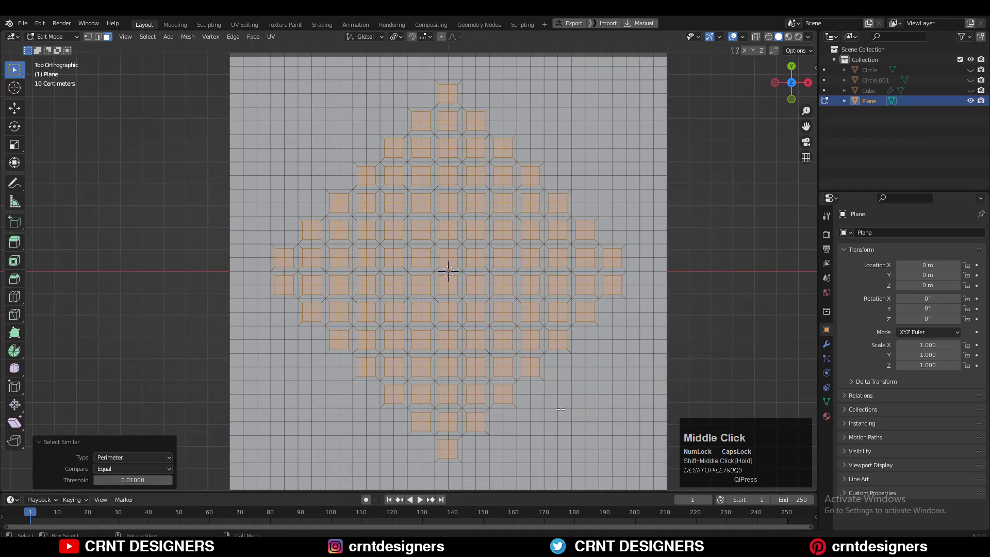
pyautogui.keyDown('shift'); pyautogui.moveTo(584, 282); pyautogui.dragTo(585, 293, button='middle'); pyautogui.keyUp('shift')
pyautogui.scroll(1, 584, 294)
pyautogui.keyDown('shift'); pyautogui.moveTo(633, 137); pyautogui.dragTo(611, 221, button='middle'); pyautogui.keyUp('shift')
pyautogui.scroll(2, 610, 220)
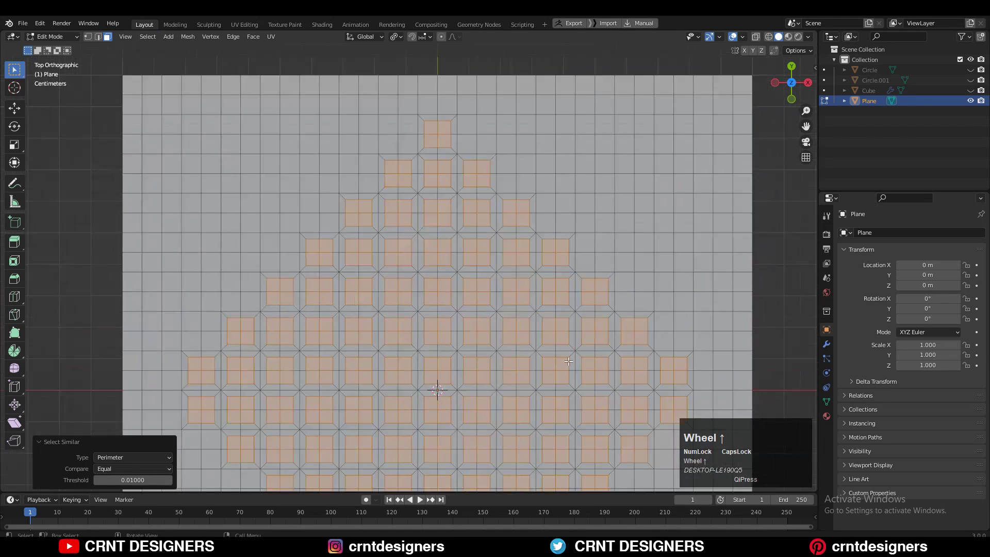
pyautogui.rightClick(611, 220)
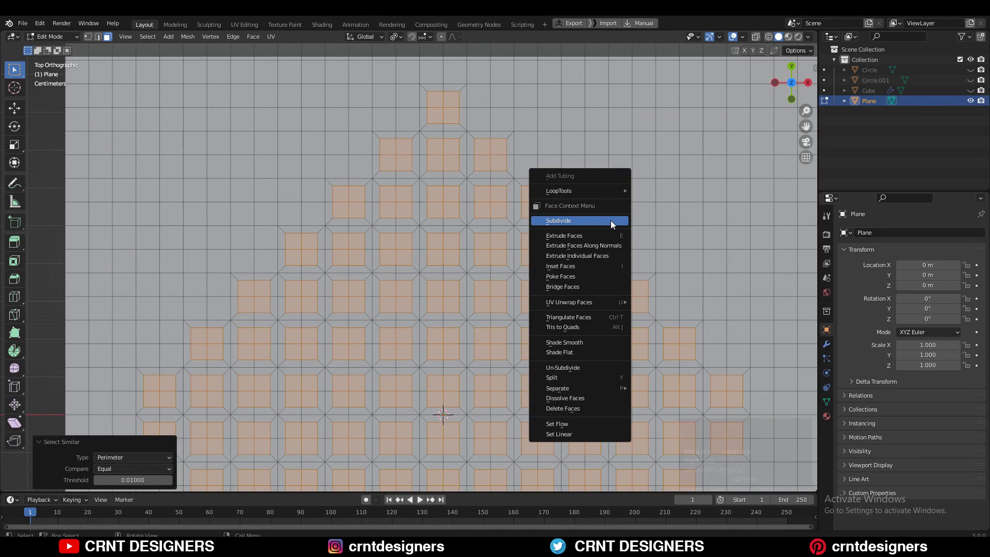
pyautogui.moveTo(610, 190)
pyautogui.click(656, 200)
pyautogui.scroll(-2, 652, 222)
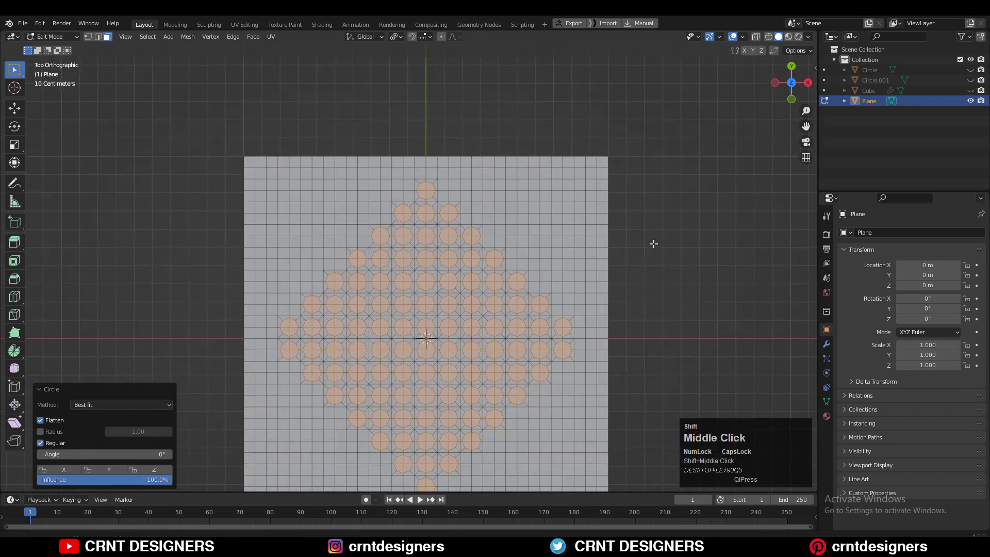
# Inset the round faces twice, using about 0.0106 m for the first inset.
pyautogui.press('i')
pyautogui.click(747, 220)
pyautogui.press('i')
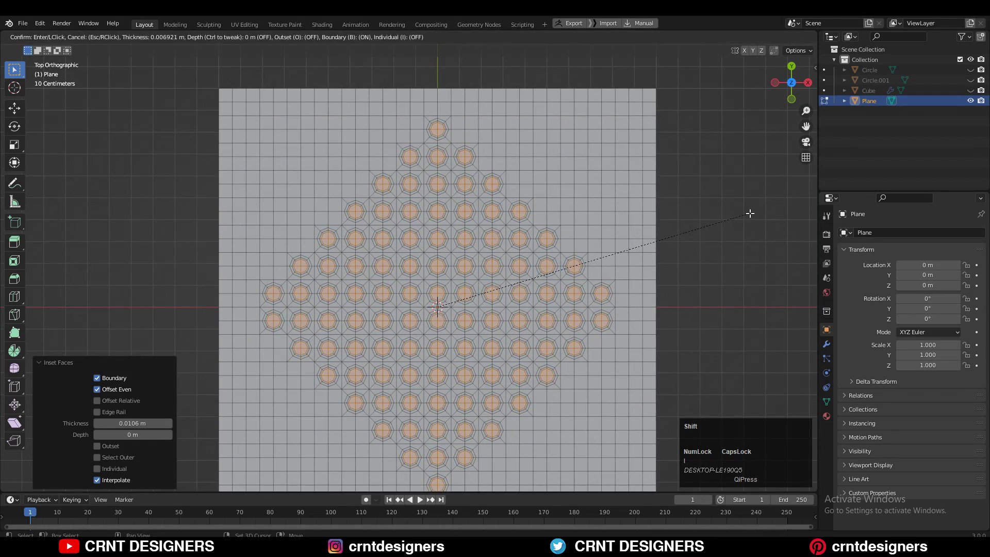
pyautogui.click(749, 212)
# Scale the inner round faces and delete them to open the holes.
pyautogui.keyDown('ctrl'); pyautogui.moveTo(628, 239); pyautogui.dragTo(577, 191, button='middle'); pyautogui.keyUp('ctrl')
pyautogui.press('s')
pyautogui.click(645, 194)
pyautogui.press('x')
pyautogui.click(633, 216)
# Select the whole perforated sheet and extrude it about 0.013 m along its normal.
pyautogui.scroll(-5, 577, 191)
pyautogui.keyDown('shift'); pyautogui.moveTo(573, 294); pyautogui.dragTo(571, 253, button='middle'); pyautogui.keyUp('shift')
pyautogui.moveTo(571, 252); pyautogui.dragTo(465, 278, button='middle')
pyautogui.press('a')
pyautogui.press('e')
pyautogui.click(545, 248)
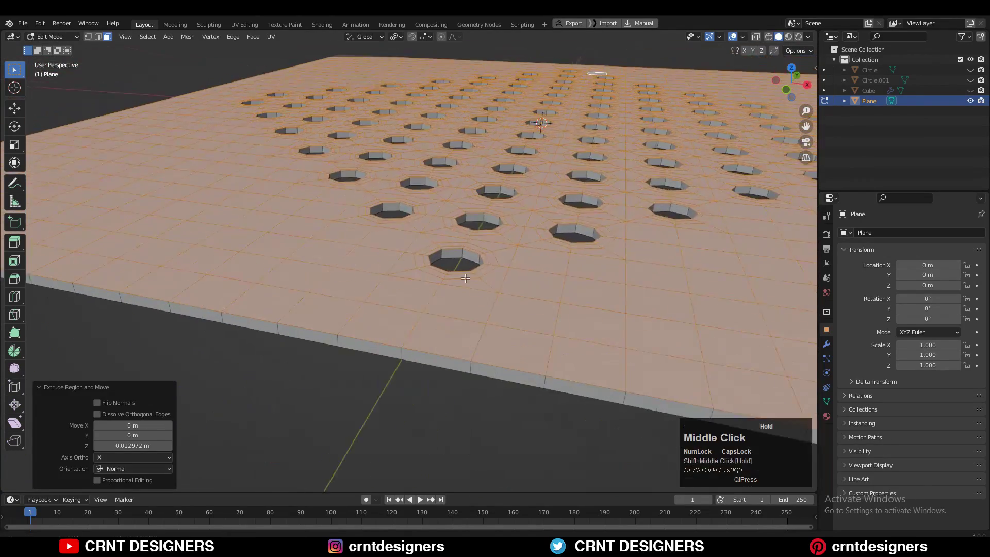
# Select the wall faces of all holes by similar perimeter and inset them about 0.002 m.
pyautogui.scroll(2, 476, 252)
pyautogui.keyDown('alt'); pyautogui.click(484, 248); pyautogui.keyUp('alt')
pyautogui.rightClick(485, 207)
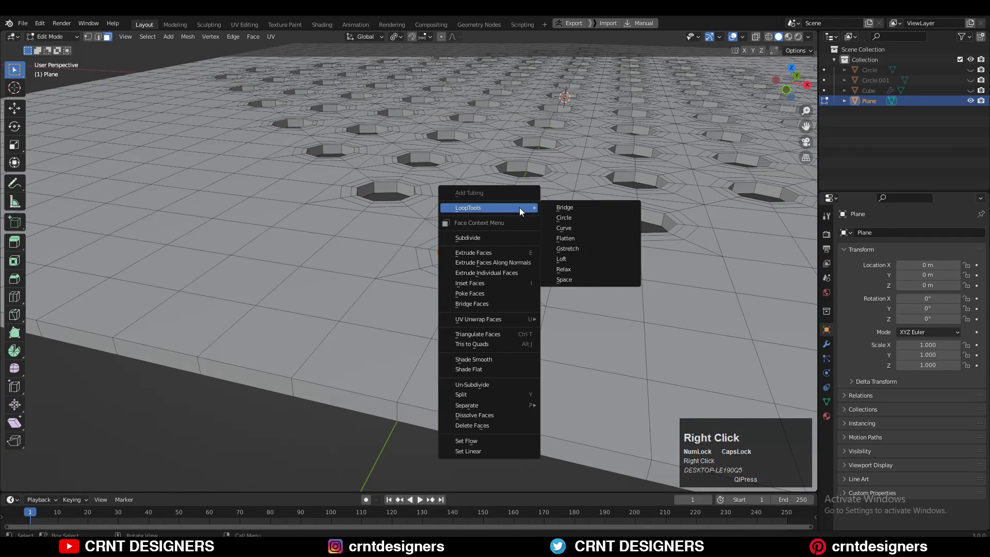
pyautogui.click(148, 36)
pyautogui.moveTo(191, 148)
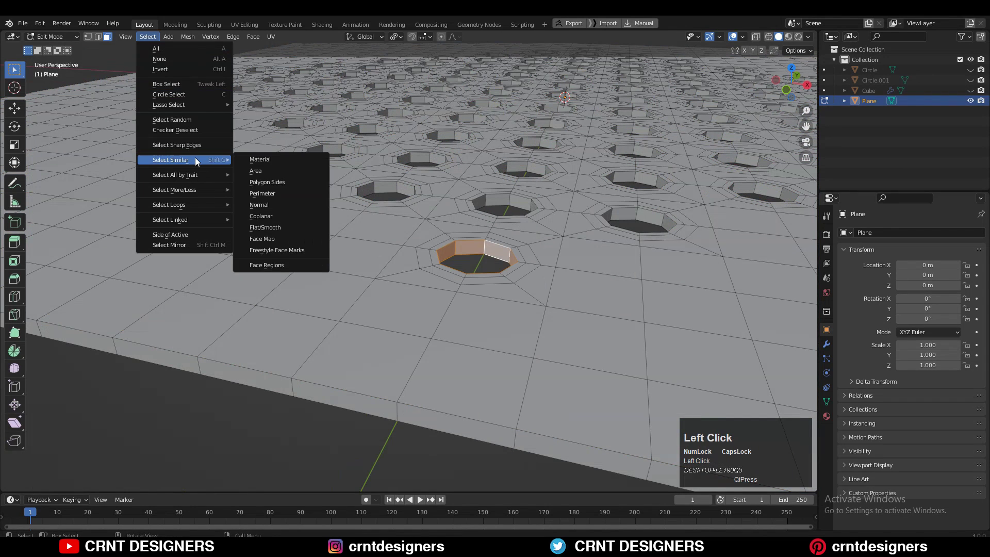
pyautogui.click(262, 195)
pyautogui.keyDown('shift'); pyautogui.moveTo(610, 181); pyautogui.dragTo(598, 206, button='middle'); pyautogui.keyUp('shift')
pyautogui.scroll(2, 593, 215)
pyautogui.press('i')
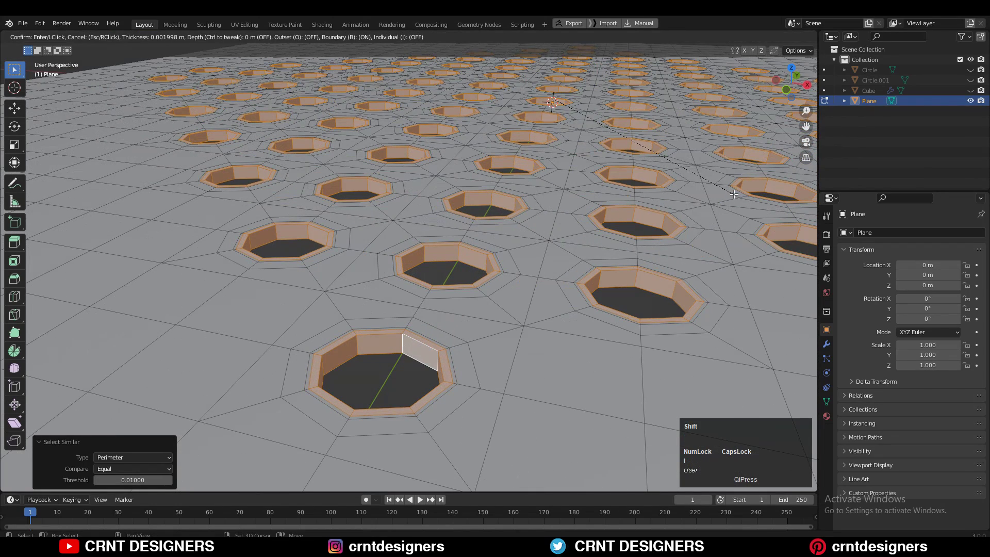
pyautogui.click(734, 195)
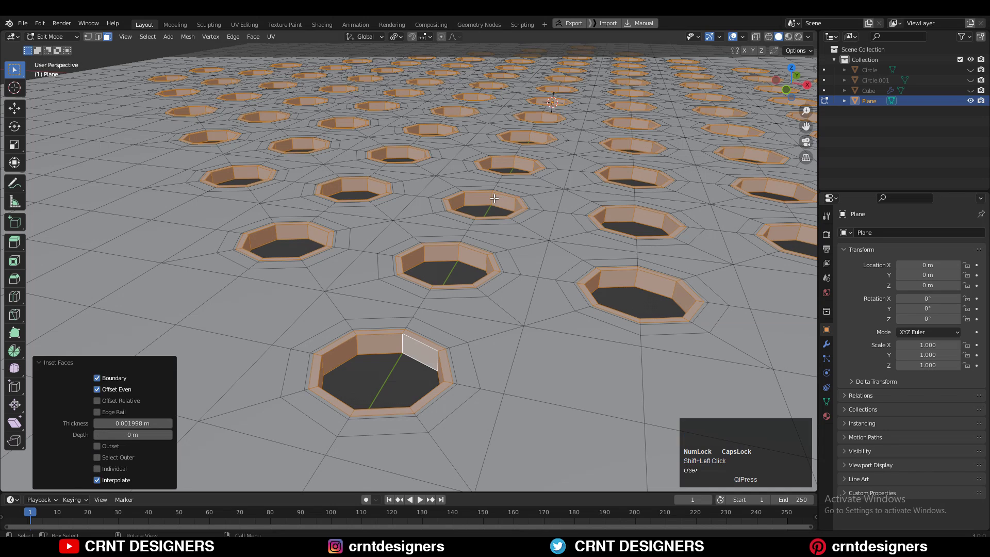
# Select the inner wall faces of all holes by similar normal.
pyautogui.scroll(-2, 494, 198)
pyautogui.click(461, 230)
pyautogui.click(147, 36)
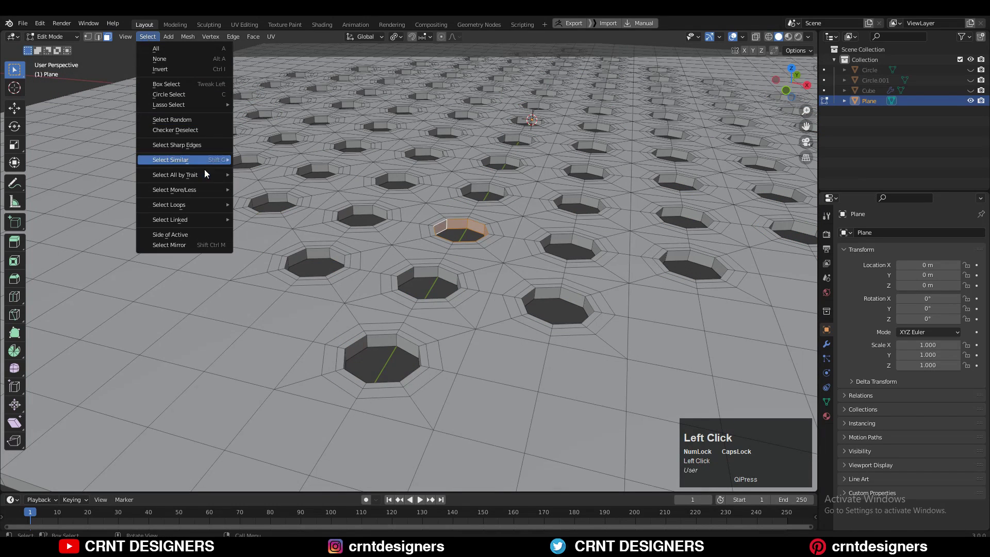
pyautogui.moveTo(219, 164)
pyautogui.click(258, 205)
pyautogui.moveTo(567, 222); pyautogui.dragTo(591, 215, button='middle')
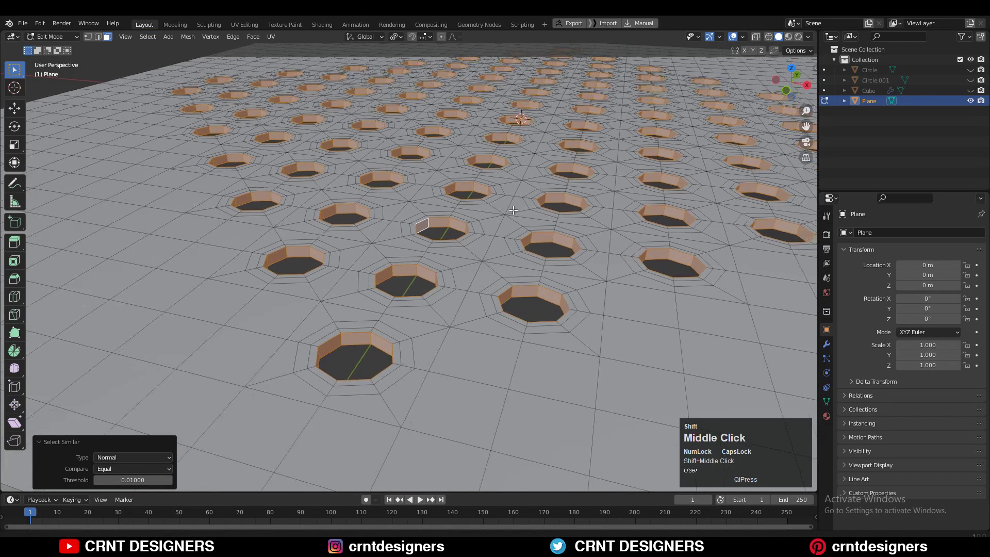
pyautogui.scroll(2, 591, 216)
# Scale the inner wall faces to about 0.534 along Z and inset them about 0.0014 m.
pyautogui.press('s')
pyautogui.press('z')
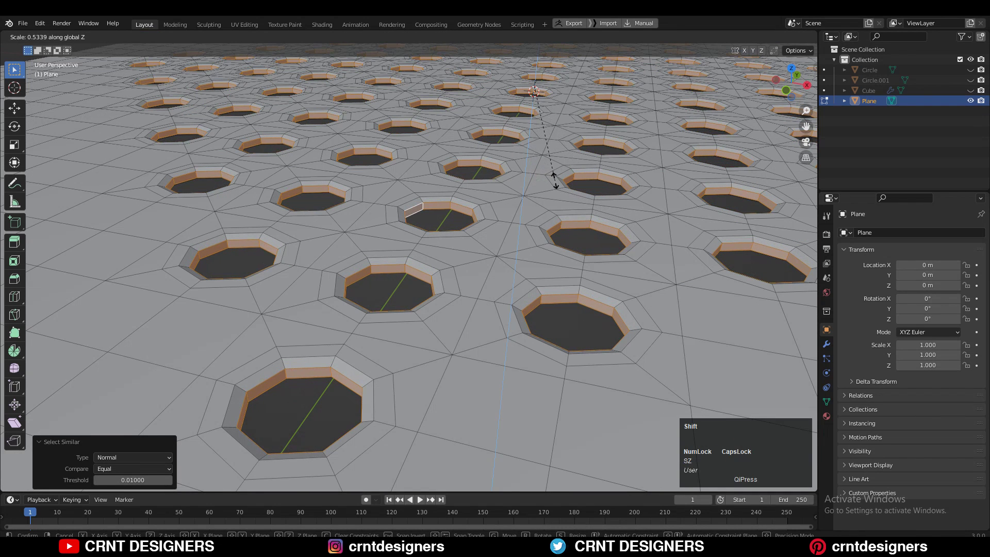
pyautogui.click(555, 180)
pyautogui.press('i')
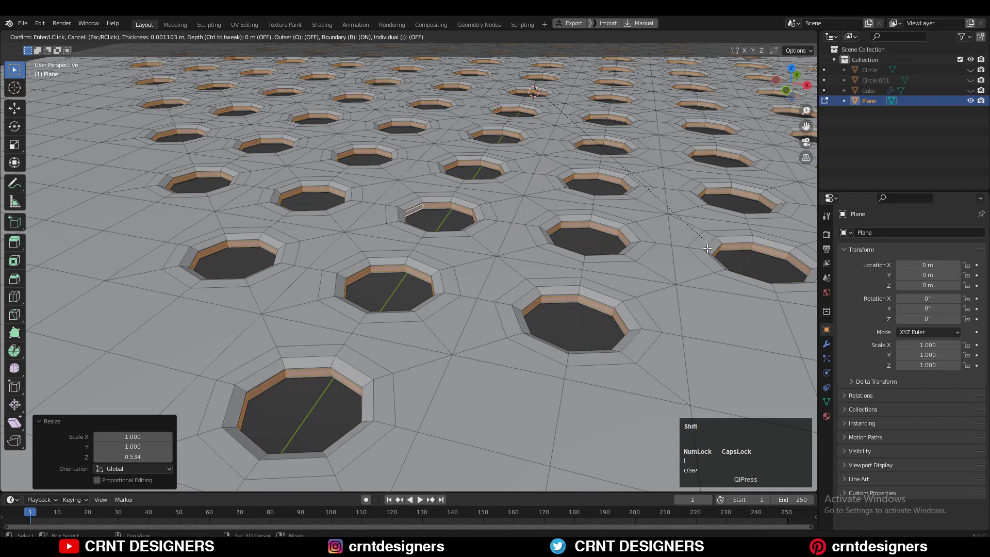
pyautogui.keyDown('shift'); pyautogui.click(701, 241); pyautogui.keyUp('shift')
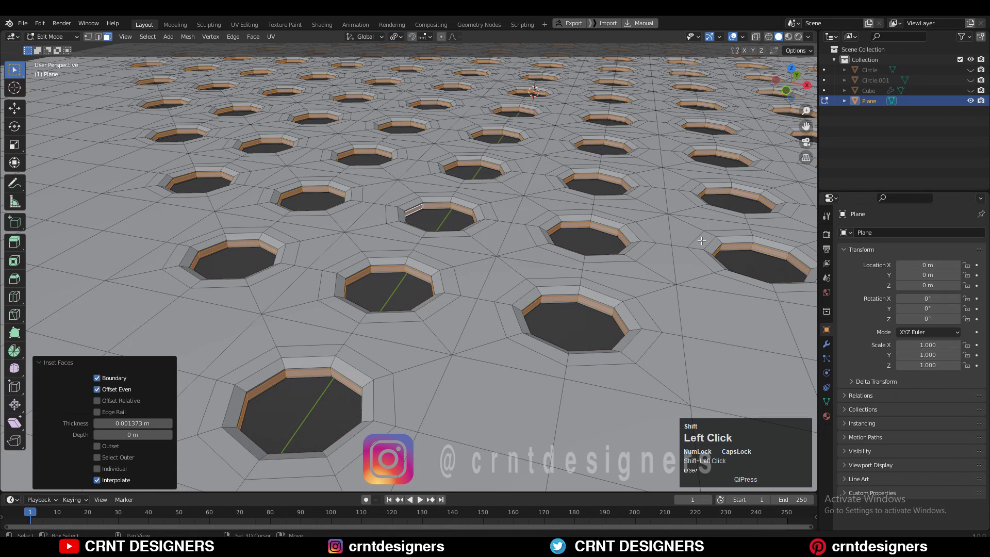
# Try to select the sloped bevel faces of all holes by similar normal.
pyautogui.click(477, 213)
pyautogui.click(147, 36)
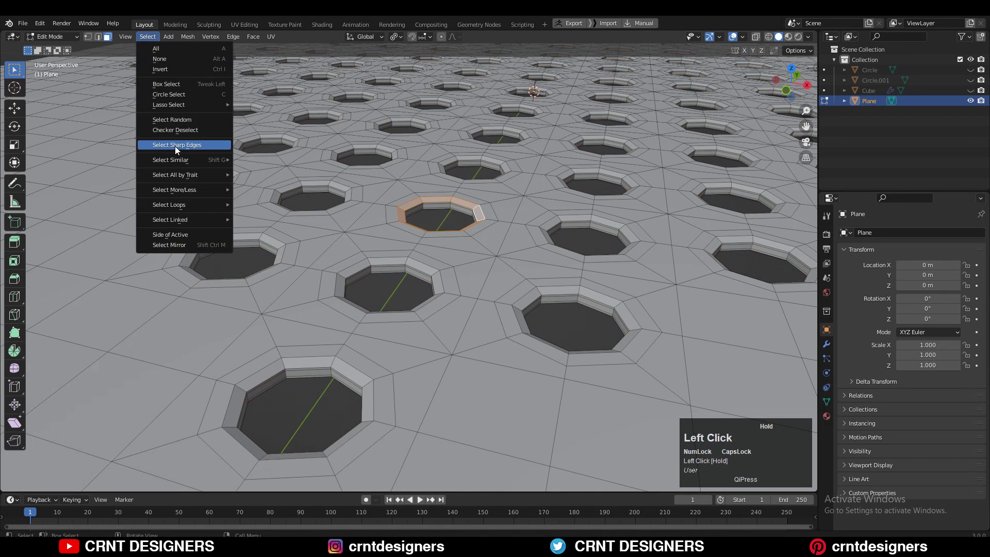
pyautogui.moveTo(175, 159)
pyautogui.click(273, 206)
pyautogui.moveTo(274, 206); pyautogui.dragTo(492, 289, button='middle')
pyautogui.scroll(3, 490, 213)
# Select the sloped bevel faces of one hole, extend the selection to similar faces around the holes and inset them.
pyautogui.keyDown('alt'); pyautogui.click(490, 212); pyautogui.keyUp('alt')
pyautogui.keyDown('alt'); pyautogui.keyDown('shift'); pyautogui.click(460, 212); pyautogui.keyUp('shift'); pyautogui.keyUp('alt')
pyautogui.moveTo(460, 212); pyautogui.dragTo(458, 227, button='middle')
pyautogui.click(148, 36)
pyautogui.moveTo(175, 160)
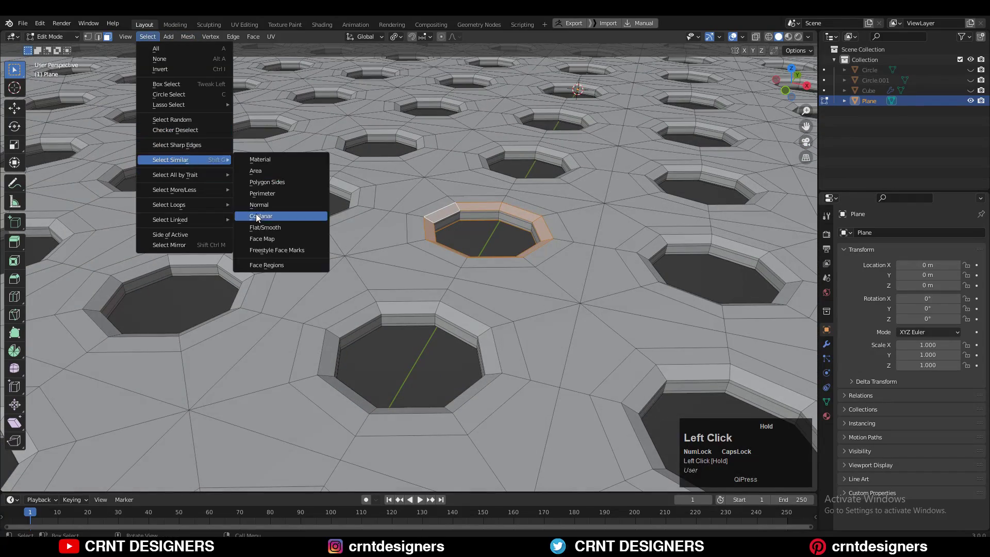
pyautogui.click(256, 216)
pyautogui.moveTo(256, 216); pyautogui.dragTo(567, 247, button='middle')
# Select the flat face rings around all holes by similar perimeter and inset them about 0.0019 m.
pyautogui.keyDown('alt'); pyautogui.click(567, 260); pyautogui.keyUp('alt')
pyautogui.click(148, 36)
pyautogui.moveTo(225, 160)
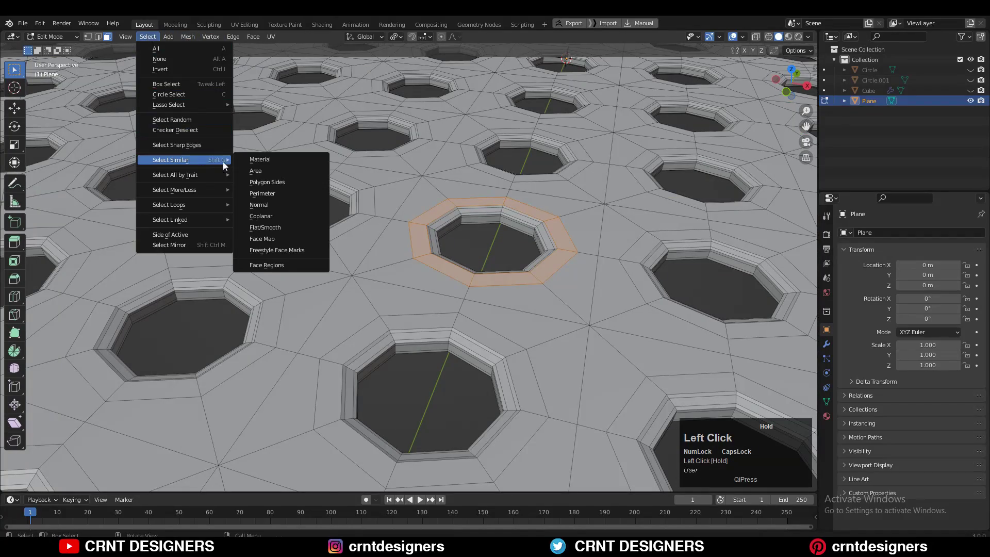
pyautogui.click(262, 194)
pyautogui.moveTo(262, 193); pyautogui.dragTo(633, 218, button='middle')
pyautogui.press('i')
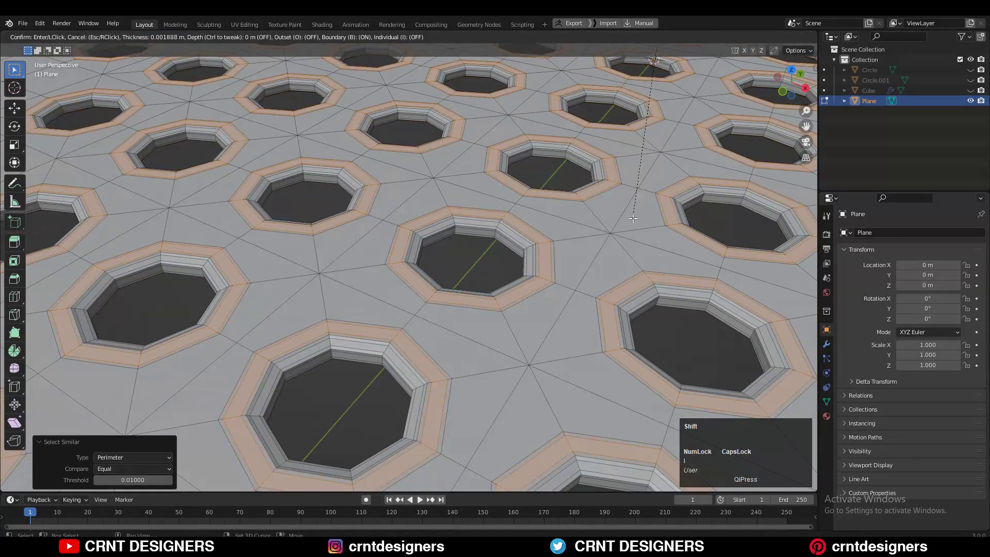
pyautogui.click(646, 224)
pyautogui.press('Tab')
# In top view, move the edge loop beside the plate's +X border outward about 0.022 m along X.
pyautogui.scroll(-6, 531, 219)
pyautogui.press('KP_7')
pyautogui.press('Tab')
pyautogui.scroll(5, 599, 188)
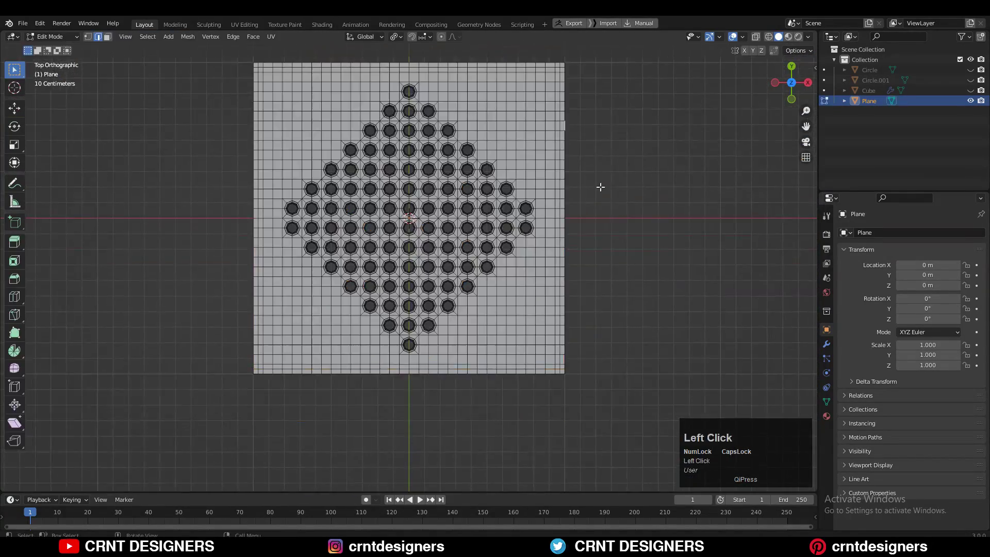
pyautogui.moveTo(599, 188); pyautogui.dragTo(698, 238, button='middle')
pyautogui.scroll(-2, 698, 239)
pyautogui.scroll(-4, 698, 239)
pyautogui.press('i')
pyautogui.click(762, 212)
pyautogui.press('KP_7')
pyautogui.press('2')
pyautogui.keyDown('alt'); pyautogui.click(591, 181); pyautogui.keyUp('alt')
pyautogui.press('g')
pyautogui.press('x')
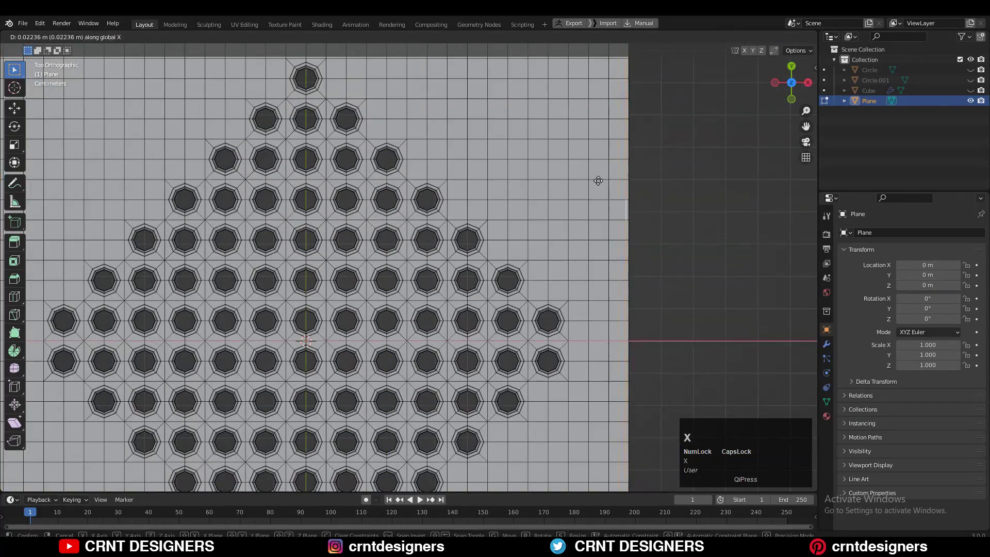
pyautogui.click(597, 181)
# Move the edge loop beside the opposite border along X and another border loop 0.02 m along Y.
pyautogui.keyDown('alt'); pyautogui.click(309, 241); pyautogui.keyUp('alt')
pyautogui.press('g')
pyautogui.press('x')
pyautogui.click(333, 253)
pyautogui.keyDown('alt'); pyautogui.click(397, 256); pyautogui.keyUp('alt')
pyautogui.press('g')
pyautogui.press('y')
pyautogui.click(398, 245)
# Move the remaining border edge loop and add a level 2 Subdivision modifier to the plate.
pyautogui.scroll(5, 556, 413)
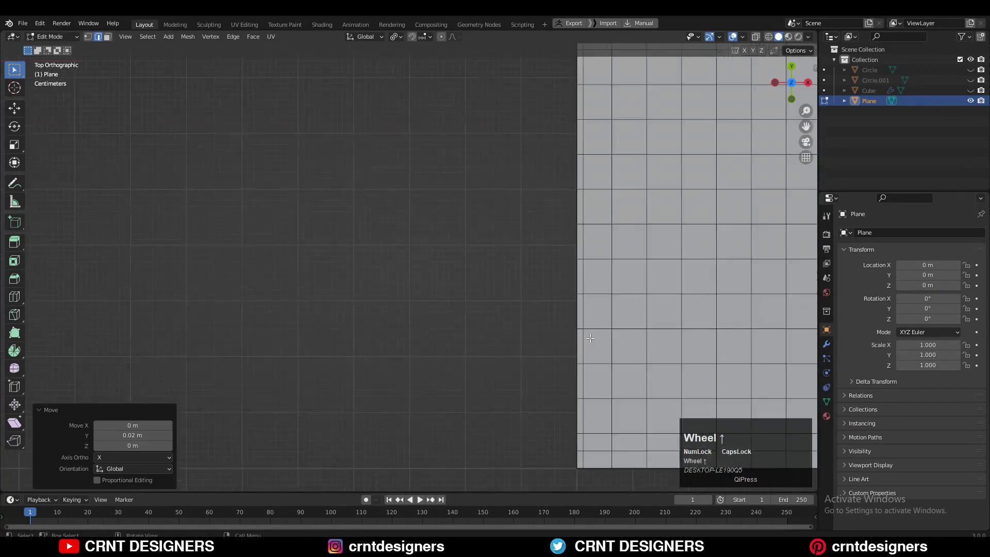
pyautogui.keyDown('alt'); pyautogui.click(447, 296); pyautogui.keyUp('alt')
pyautogui.press('g')
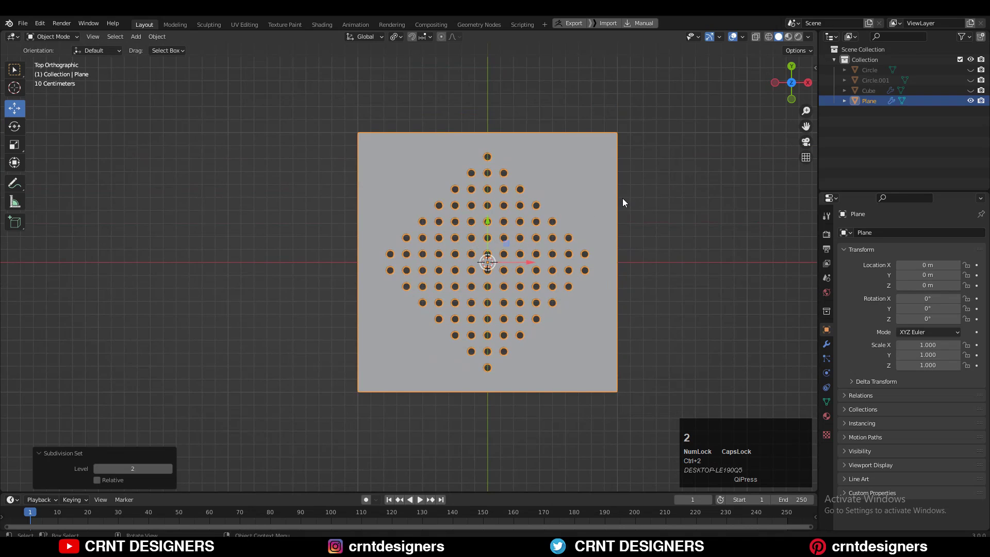
pyautogui.click(664, 208)
# Apply smooth shading to the perforated plate and return to the top view.
pyautogui.moveTo(633, 244); pyautogui.dragTo(628, 181, button='middle')
pyautogui.scroll(3, 606, 221)
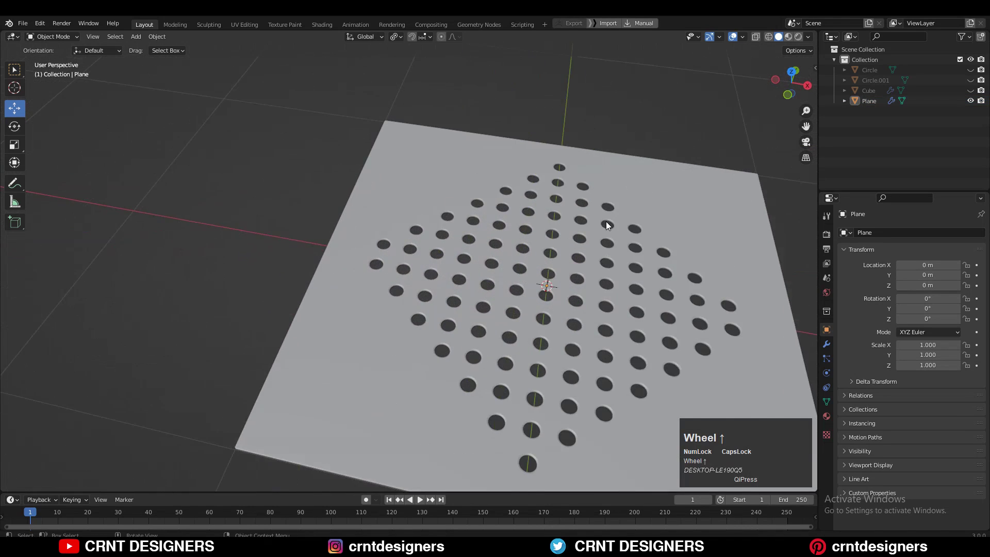
pyautogui.moveTo(602, 220); pyautogui.dragTo(614, 274, button='middle')
pyautogui.scroll(-3, 617, 271)
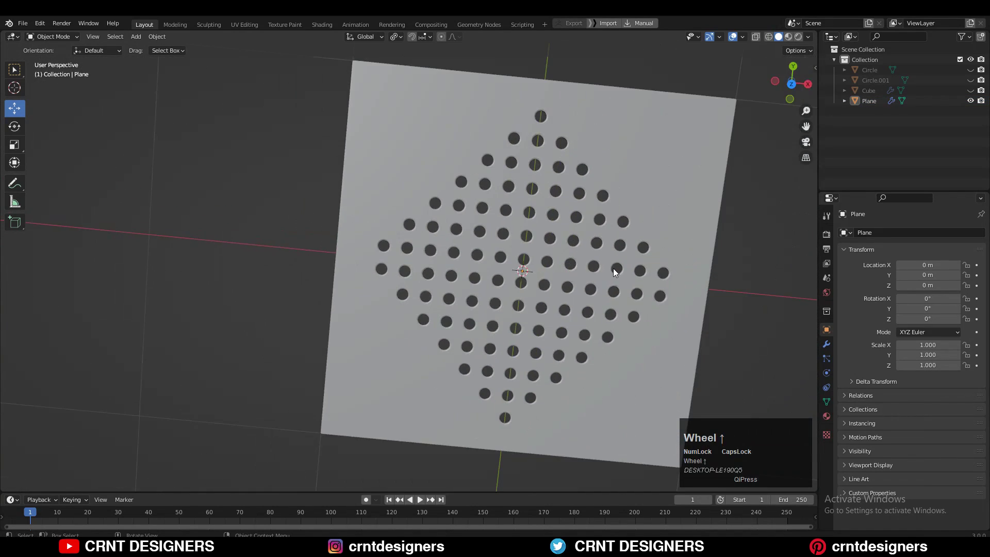
pyautogui.scroll(3, 613, 268)
pyautogui.click(609, 253)
pyautogui.rightClick(601, 254)
pyautogui.click(601, 254)
pyautogui.click(246, 165)
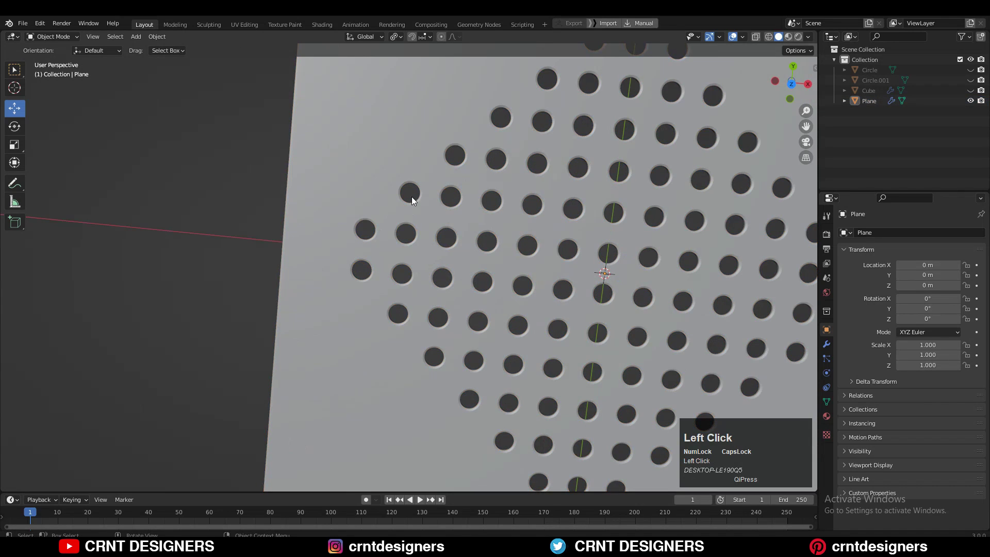
pyautogui.scroll(-5, 507, 221)
pyautogui.press('KP_7')
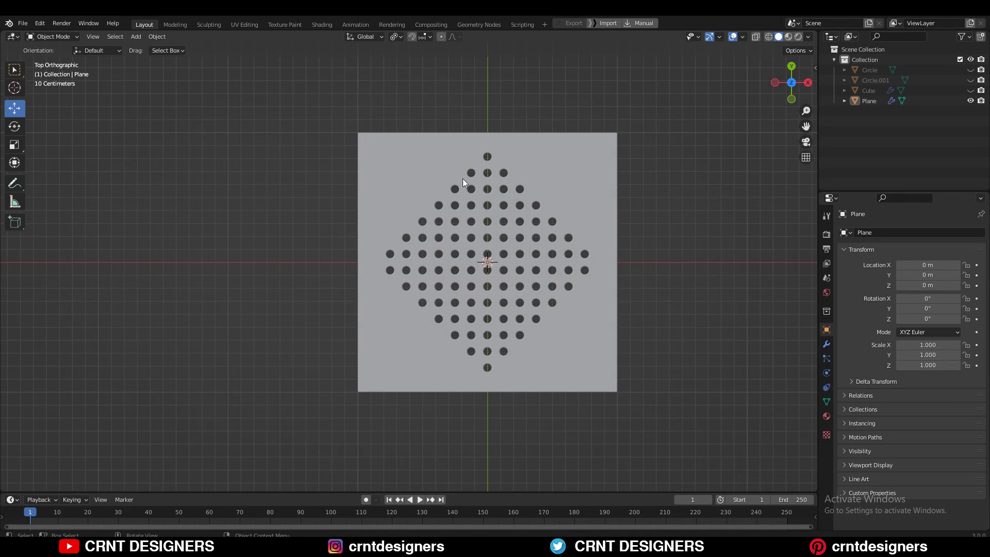
# Unhide Circle.001 and raise it about 0.08 m along Z above the plate.
pyautogui.click(970, 80)
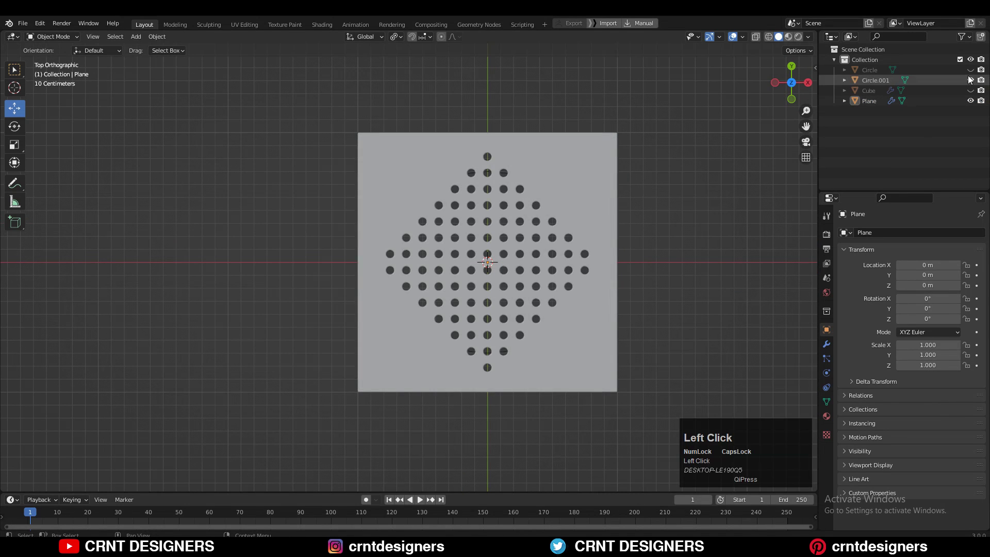
pyautogui.click(504, 352)
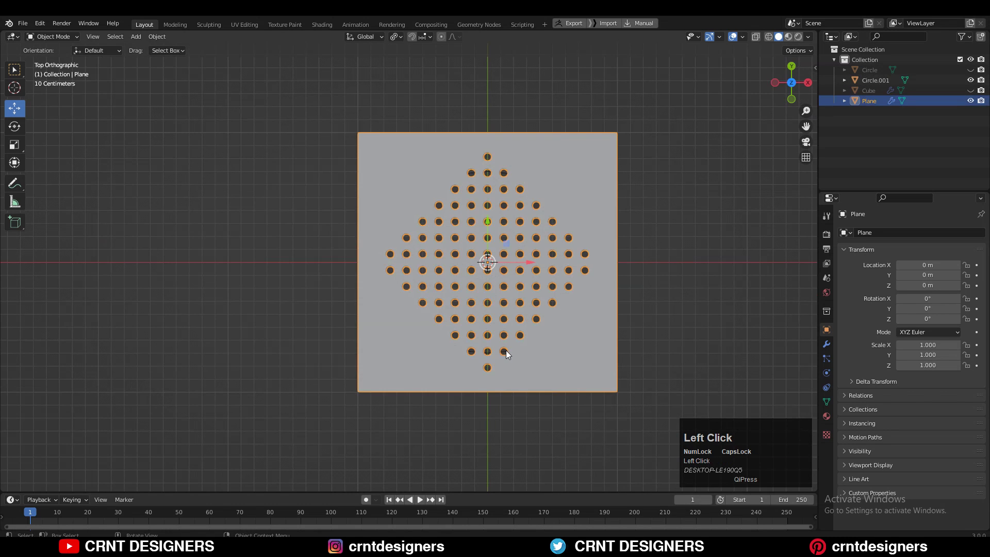
pyautogui.click(506, 353)
pyautogui.moveTo(531, 301); pyautogui.dragTo(439, 286, button='middle')
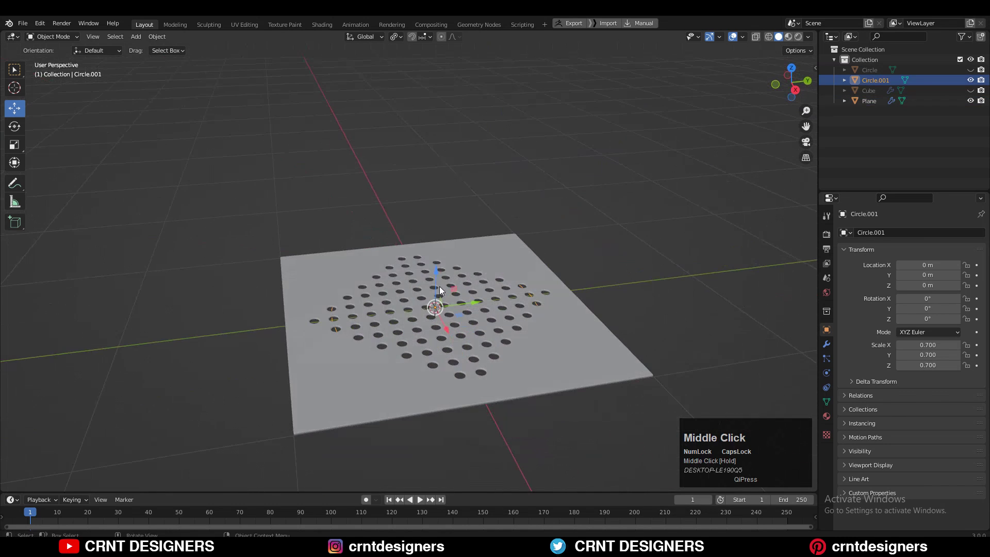
pyautogui.moveTo(440, 286); pyautogui.dragTo(432, 259)
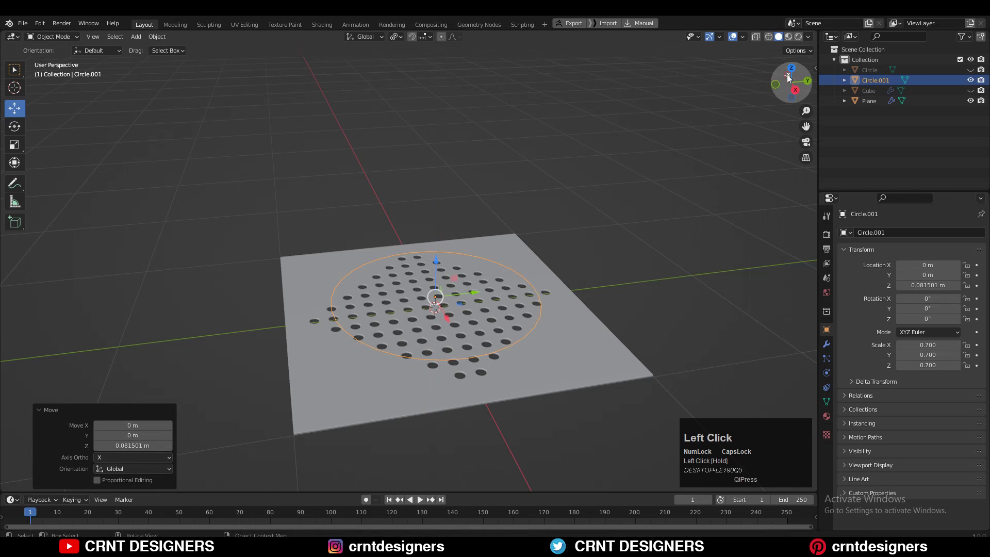
pyautogui.click(791, 69)
pyautogui.click(722, 135)
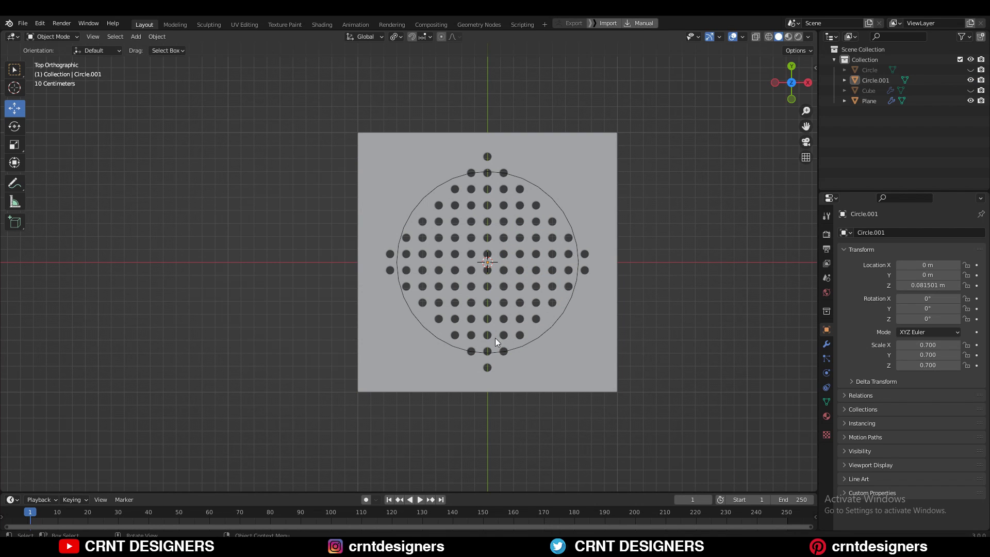
# Duplicate the perforated plate and place the copy 2.5 m away along X.
pyautogui.click(455, 336)
pyautogui.scroll(-3, 487, 276)
pyautogui.hotkey('shift', 'd')
pyautogui.rightClick(514, 276)
pyautogui.moveTo(515, 276); pyautogui.dragTo(686, 261)
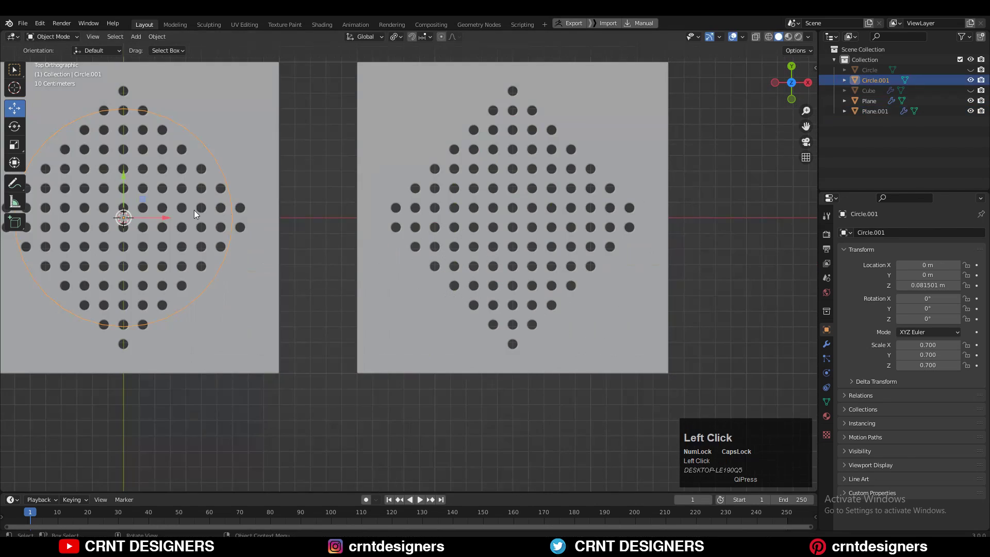
# Duplicate the guide circle and centre the copy over the second plate.
pyautogui.click(184, 210)
pyautogui.hotkey('shift', 'd')
pyautogui.rightClick(184, 210)
pyautogui.moveTo(184, 210); pyautogui.dragTo(560, 246)
# Open the second plate's mesh for editing and turn off its Subdivision modifier's edit-mode display.
pyautogui.click(626, 288)
pyautogui.press('Tab')
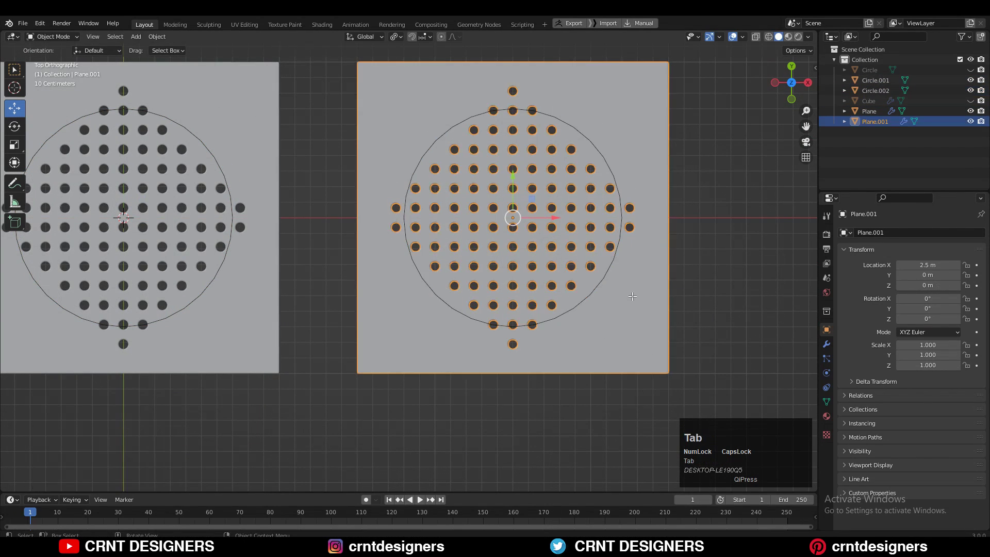
pyautogui.keyDown('shift'); pyautogui.moveTo(612, 276); pyautogui.dragTo(762, 224, button='middle'); pyautogui.keyUp('shift')
pyautogui.scroll(3, 602, 277)
pyautogui.press('Tab')
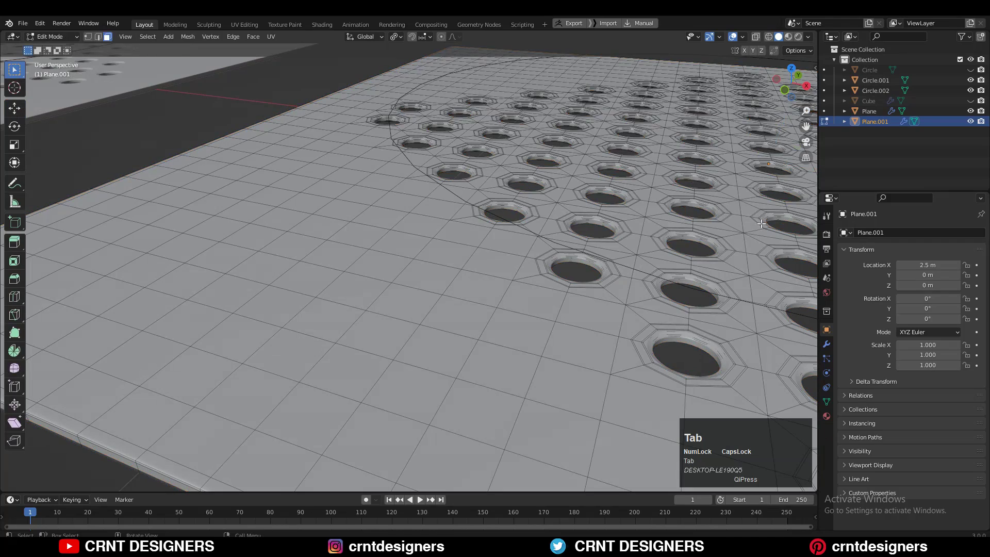
pyautogui.click(827, 344)
pyautogui.click(924, 249)
# Select the inner wall loops of the four holes at the diamond pattern's lower tip on the second plate.
pyautogui.moveTo(531, 250); pyautogui.dragTo(539, 246, button='middle')
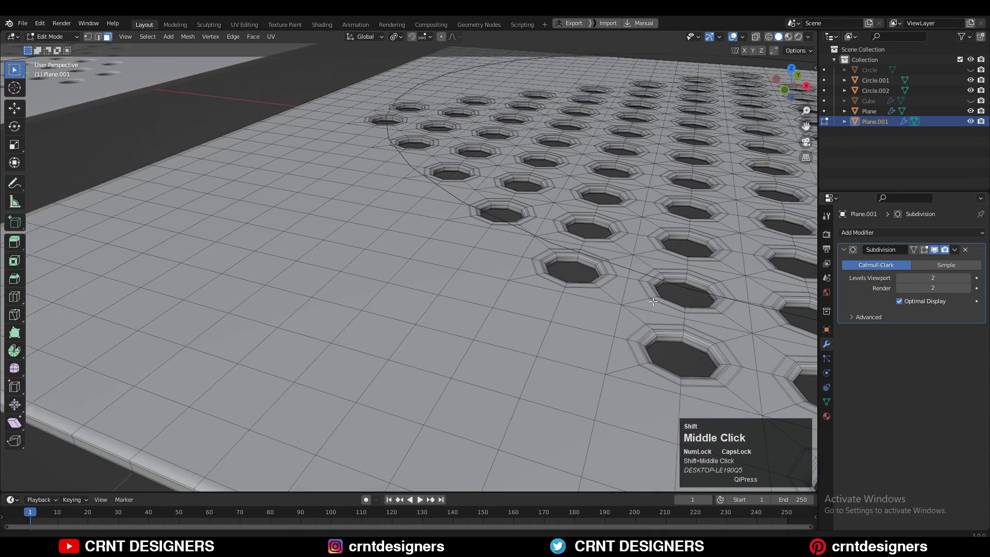
pyautogui.scroll(2, 539, 246)
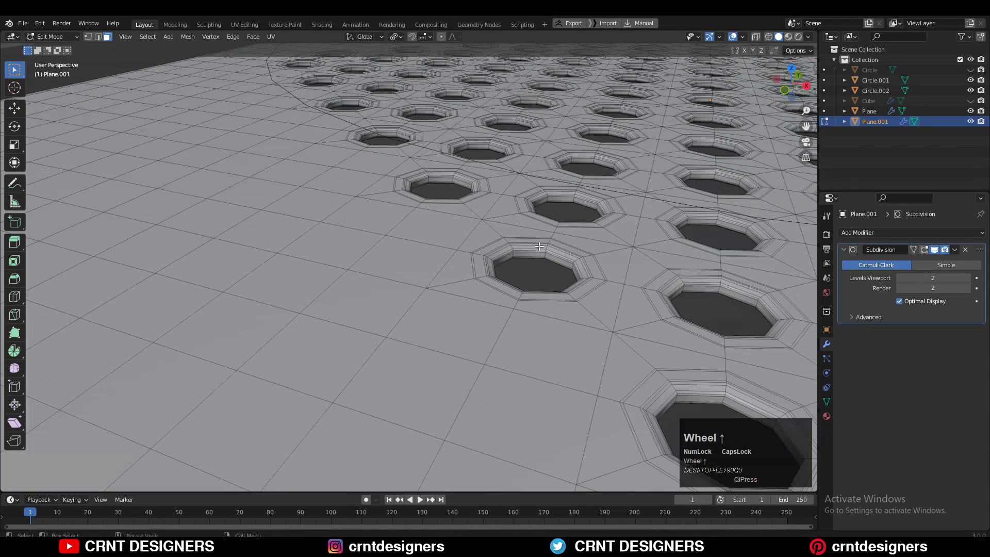
pyautogui.keyDown('alt'); pyautogui.click(512, 255); pyautogui.keyUp('alt')
pyautogui.keyDown('alt'); pyautogui.click(513, 255); pyautogui.keyUp('alt')
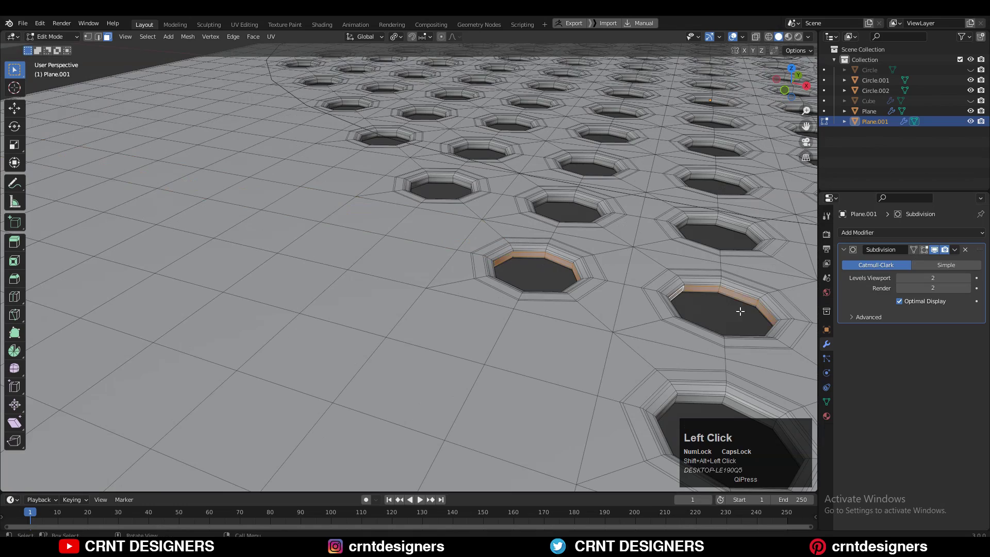
pyautogui.keyDown('shift'); pyautogui.moveTo(740, 311); pyautogui.dragTo(304, 180, button='middle'); pyautogui.keyUp('shift')
pyautogui.keyDown('alt'); pyautogui.keyDown('shift'); pyautogui.click(395, 199); pyautogui.keyUp('shift'); pyautogui.keyUp('alt')
pyautogui.keyDown('shift'); pyautogui.moveTo(394, 200); pyautogui.dragTo(533, 186, button='middle'); pyautogui.keyUp('shift')
pyautogui.keyDown('alt'); pyautogui.keyDown('shift'); pyautogui.click(231, 232); pyautogui.keyUp('shift'); pyautogui.keyUp('alt')
pyautogui.moveTo(230, 232); pyautogui.dragTo(787, 61, button='middle')
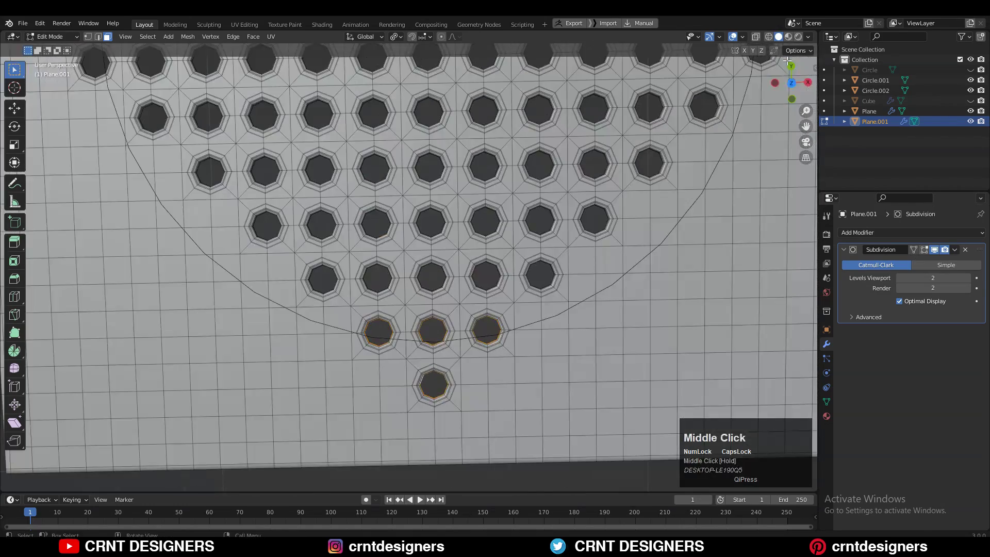
# Add the inner wall loops of the two holes at the diamond's left corner to the selection.
pyautogui.click(792, 83)
pyautogui.keyDown('shift'); pyautogui.moveTo(361, 176); pyautogui.dragTo(614, 356, button='middle'); pyautogui.keyUp('shift')
pyautogui.moveTo(567, 330); pyautogui.dragTo(464, 216, button='middle')
pyautogui.scroll(6, 350, 188)
pyautogui.keyDown('alt'); pyautogui.keyDown('shift'); pyautogui.click(339, 183); pyautogui.keyUp('shift'); pyautogui.keyUp('alt')
pyautogui.keyDown('alt'); pyautogui.keyDown('shift'); pyautogui.click(367, 99); pyautogui.keyUp('shift'); pyautogui.keyUp('alt')
pyautogui.scroll(-4, 529, 165)
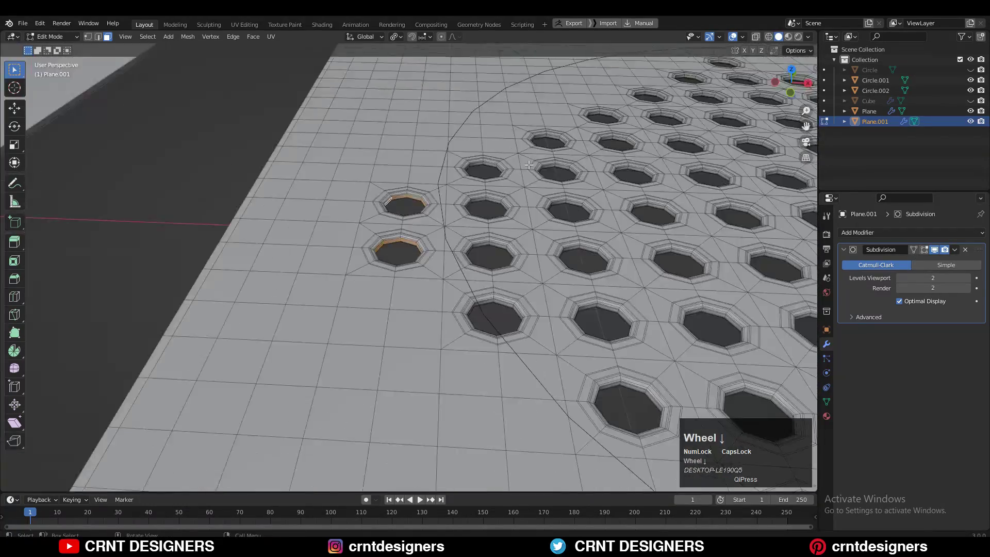
# Add the inner wall loops of the two holes at the diamond's right corner to the selection.
pyautogui.scroll(-5, 529, 165)
pyautogui.moveTo(529, 165); pyautogui.dragTo(402, 206, button='middle')
pyautogui.scroll(6, 524, 223)
pyautogui.keyDown('shift'); pyautogui.moveTo(567, 330); pyautogui.dragTo(480, 232, button='middle'); pyautogui.keyUp('shift')
pyautogui.keyDown('alt'); pyautogui.keyDown('shift'); pyautogui.click(470, 243); pyautogui.keyUp('shift'); pyautogui.keyUp('alt')
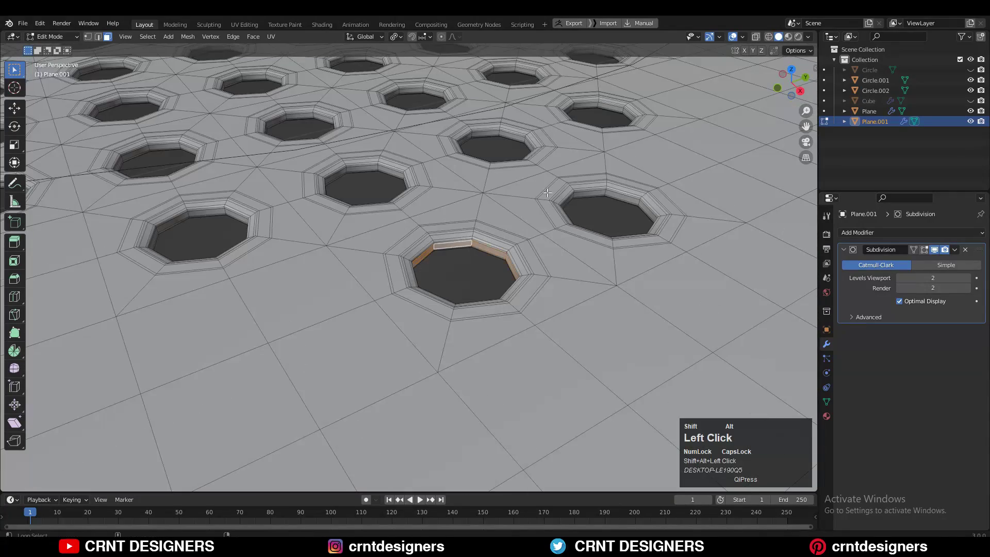
# Grow the selection to include the support rings around the selected holes and delete those faces.
pyautogui.press('ctrl+KP_Add')
pyautogui.press('ctrl+KP_Add')
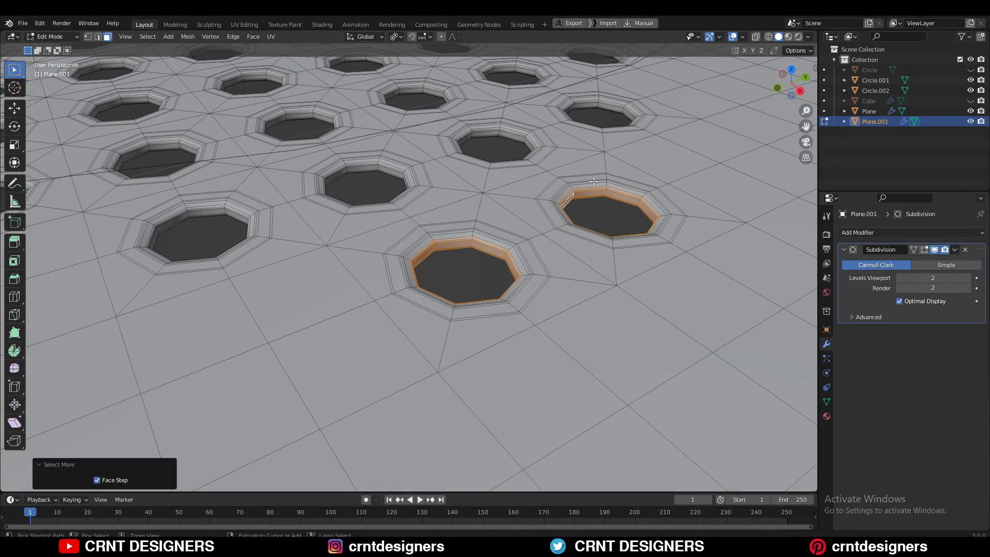
pyautogui.press('x')
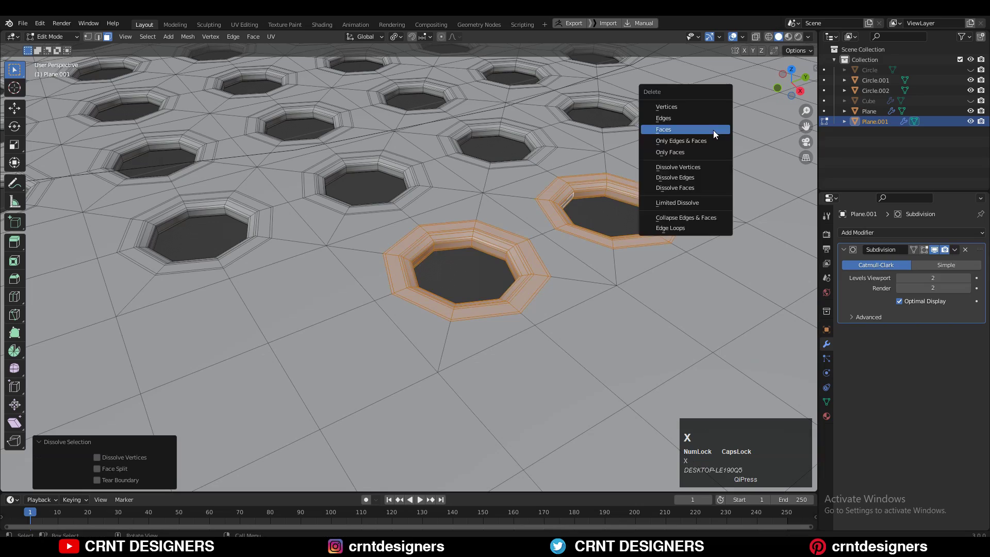
pyautogui.click(713, 130)
# Close the two open holes at the diamond's right corner by merging each boundary loop at its center.
pyautogui.scroll(-5, 713, 130)
pyautogui.moveTo(713, 130); pyautogui.dragTo(540, 238, button='middle')
pyautogui.keyDown('shift'); pyautogui.moveTo(540, 238); pyautogui.dragTo(539, 270, button='middle'); pyautogui.keyUp('shift')
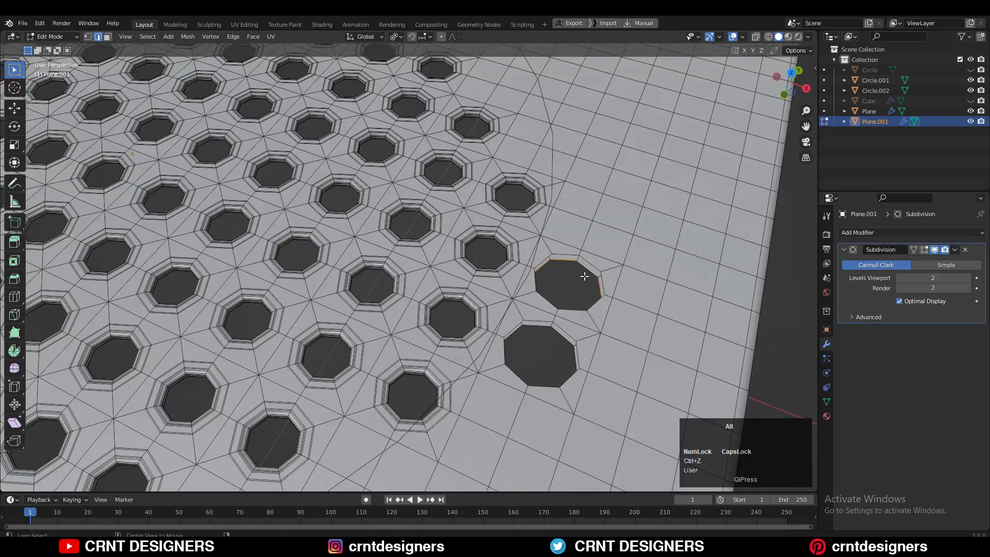
pyautogui.press('n')
pyautogui.press('m')
pyautogui.click(587, 265)
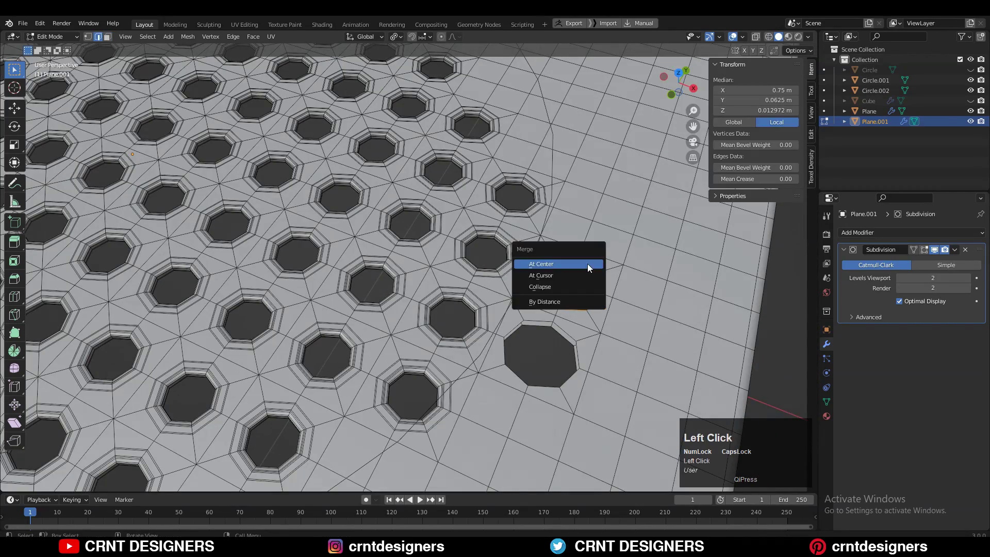
pyautogui.keyDown('alt'); pyautogui.click(569, 325); pyautogui.keyUp('alt')
pyautogui.moveTo(569, 324); pyautogui.dragTo(580, 311, button='middle')
pyautogui.press('q')
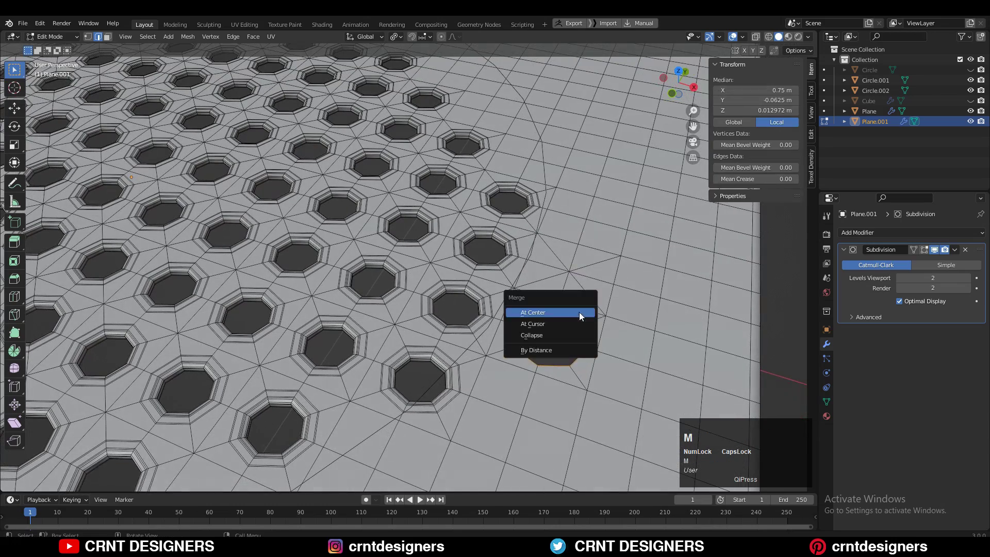
pyautogui.click(579, 311)
# Dissolve the diagonal edges radiating from the two merged center points at the right corner.
pyautogui.click(538, 312)
pyautogui.keyDown('shift'); pyautogui.click(538, 312); pyautogui.keyUp('shift')
pyautogui.keyDown('shift'); pyautogui.click(551, 344); pyautogui.keyUp('shift')
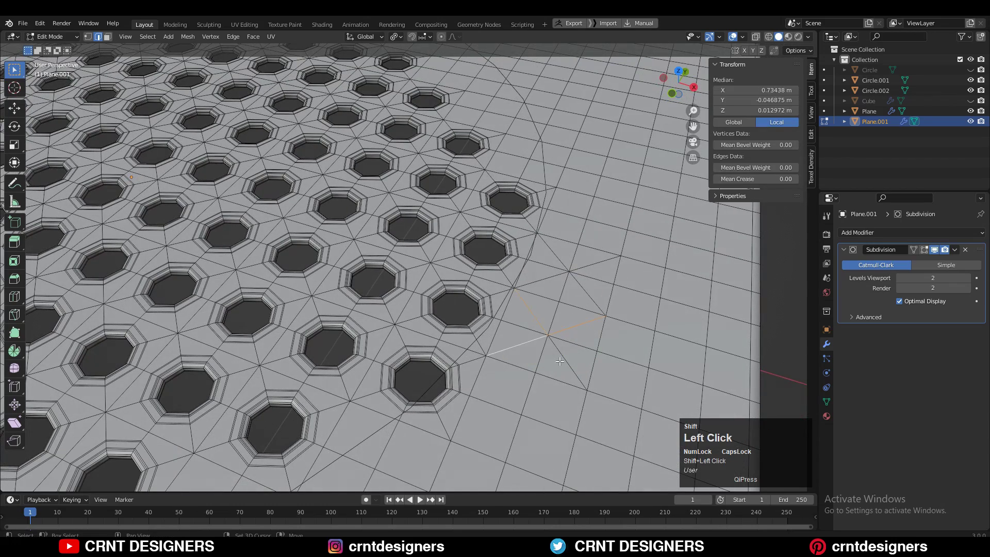
pyautogui.hotkey('ctrl', 'x')
# Close the rightmost open hole at the diamond's lower tip by merging its boundary loop at center.
pyautogui.scroll(-4, 548, 279)
pyautogui.moveTo(549, 279); pyautogui.dragTo(598, 306, button='middle')
pyautogui.keyDown('shift'); pyautogui.moveTo(526, 407); pyautogui.dragTo(583, 253, button='middle'); pyautogui.keyUp('shift')
pyautogui.scroll(5, 578, 288)
pyautogui.keyDown('alt'); pyautogui.click(576, 307); pyautogui.keyUp('alt')
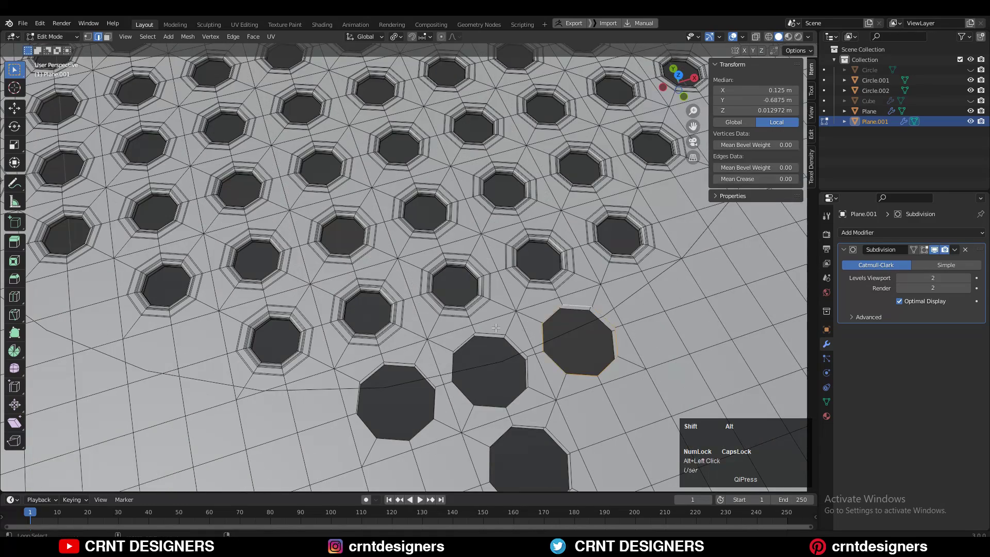
pyautogui.press('m')
pyautogui.click(605, 316)
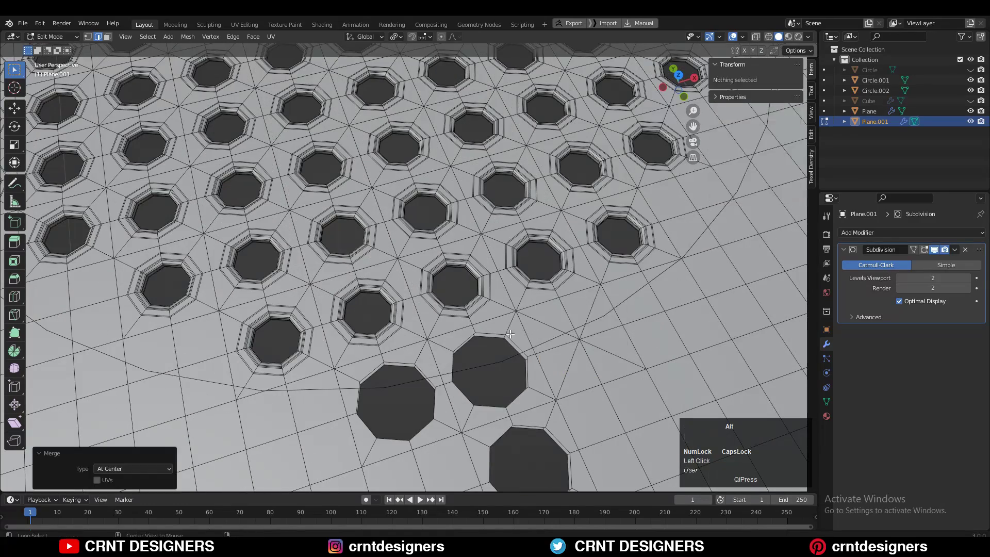
# Merge the boundary loops of the remaining three open holes at the lower tip, each at its own center.
pyautogui.moveTo(542, 338); pyautogui.dragTo(540, 322, button='middle')
pyautogui.keyDown('alt'); pyautogui.click(528, 320); pyautogui.keyUp('alt')
pyautogui.press('m')
pyautogui.click(528, 320)
pyautogui.keyDown('alt'); pyautogui.click(432, 324); pyautogui.keyUp('alt')
pyautogui.press('m')
pyautogui.press('m')
pyautogui.click(519, 341)
# Dissolve the diagonal edges around the merged centers of the lowest hole and the rightmost hole at the lower tip.
pyautogui.click(550, 365)
pyautogui.keyDown('shift'); pyautogui.click(507, 380); pyautogui.keyUp('shift')
pyautogui.keyDown('shift'); pyautogui.click(528, 427); pyautogui.keyUp('shift')
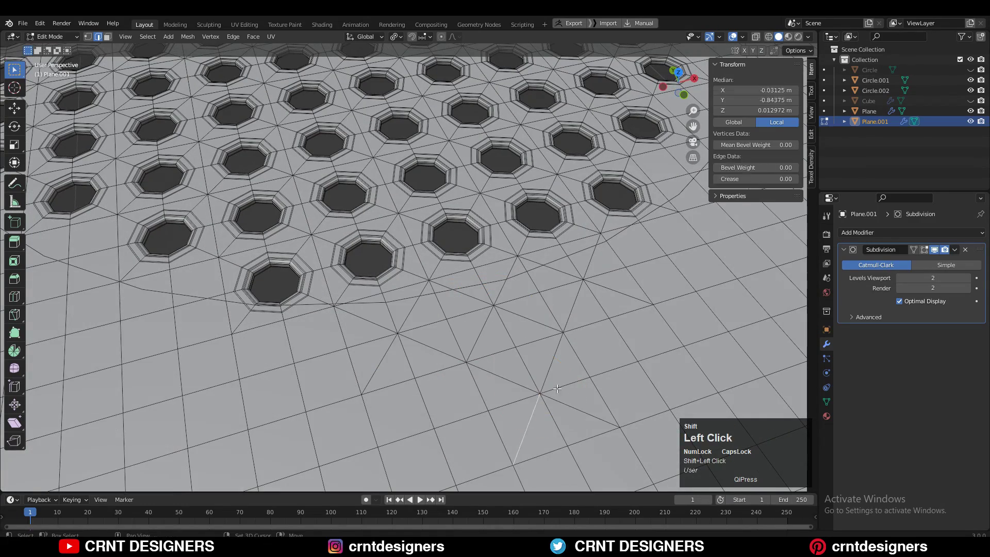
pyautogui.keyDown('shift'); pyautogui.click(573, 408); pyautogui.keyUp('shift')
pyautogui.hotkey('ctrl', 'x')
pyautogui.click(592, 258)
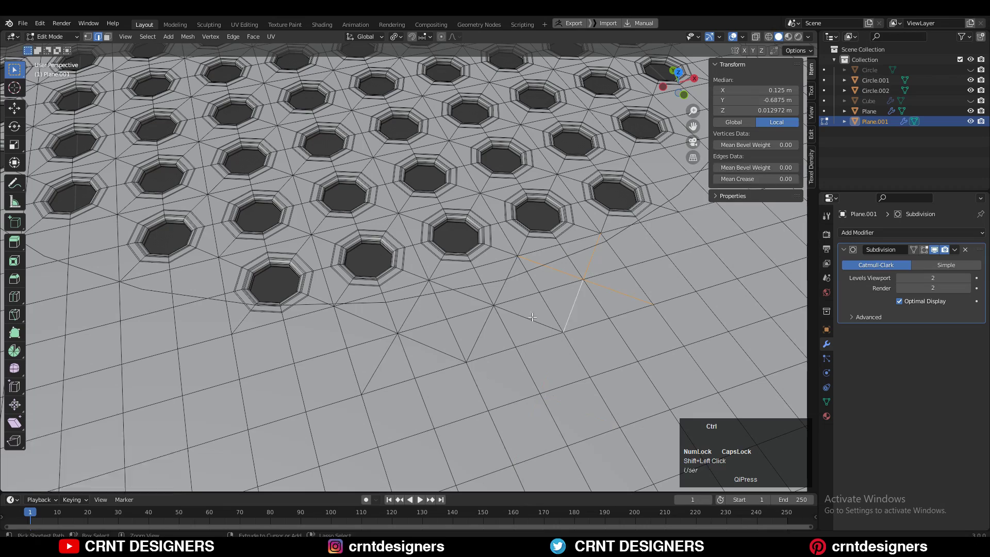
pyautogui.hotkey('ctrl', 'x')
# Dissolve the diagonal edges around the merged centers of the middle and left former holes at the lower tip.
pyautogui.click(505, 282)
pyautogui.keyDown('shift'); pyautogui.click(466, 295); pyautogui.keyUp('shift')
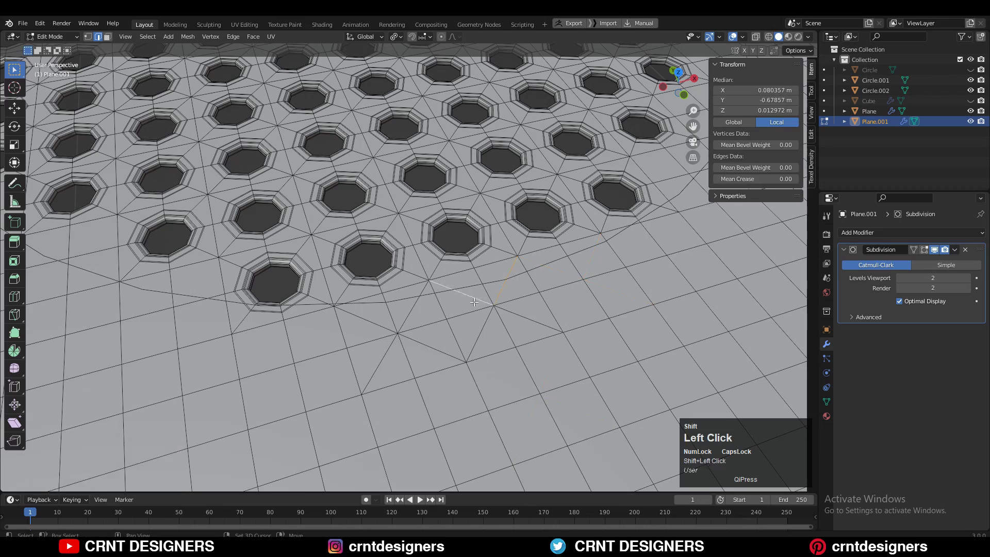
pyautogui.keyDown('shift'); pyautogui.click(480, 333); pyautogui.keyUp('shift')
pyautogui.hotkey('ctrl', 'x')
pyautogui.click(414, 306)
pyautogui.hotkey('ctrl', 'x')
pyautogui.moveTo(412, 289); pyautogui.dragTo(434, 371, button='middle')
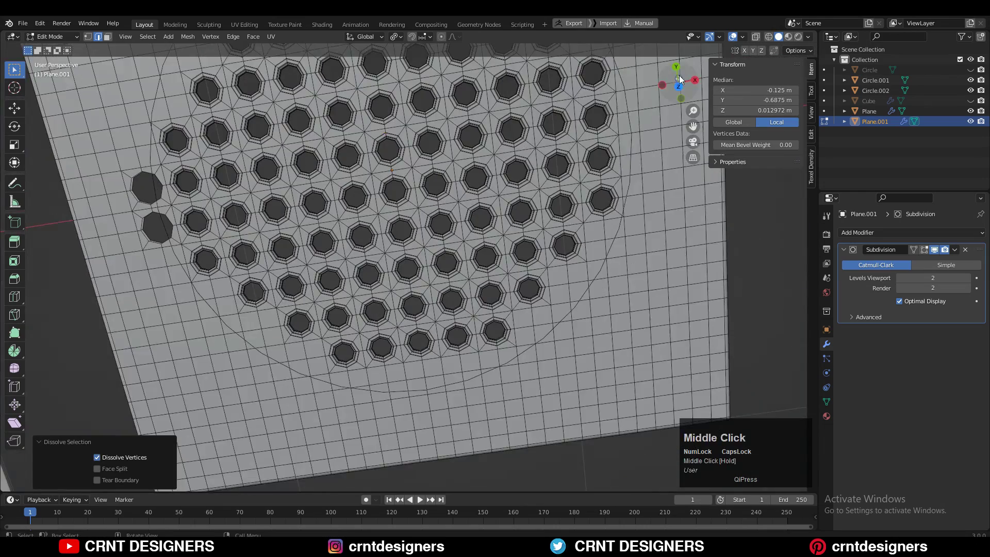
# In top view, symmetrize the entire plate mesh along Y, copying the cleaned lower half onto the upper half.
pyautogui.click(678, 86)
pyautogui.keyDown('shift'); pyautogui.moveTo(516, 147); pyautogui.dragTo(574, 233, button='middle'); pyautogui.keyUp('shift')
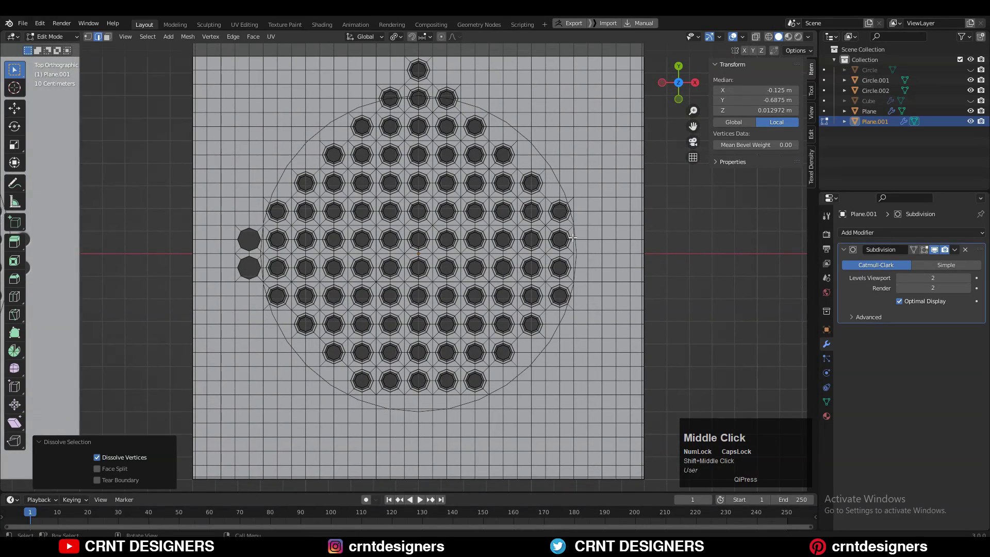
pyautogui.press('Tab')
pyautogui.press('Tab')
pyautogui.press('a')
pyautogui.click(187, 36)
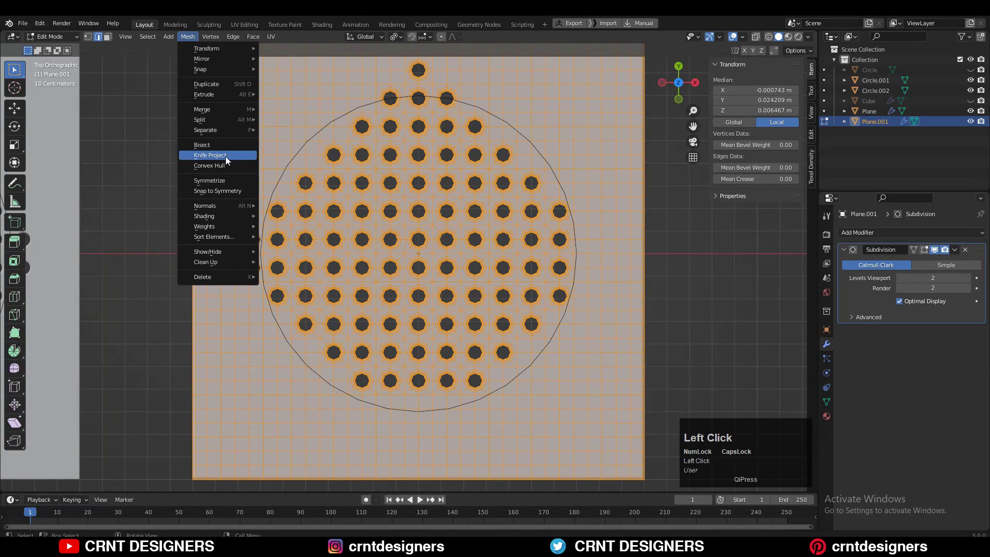
pyautogui.click(225, 157)
pyautogui.click(170, 467)
# Symmetrize the entire mesh along X, copying the cleaned right half onto the left, and return to Object Mode.
pyautogui.press('a')
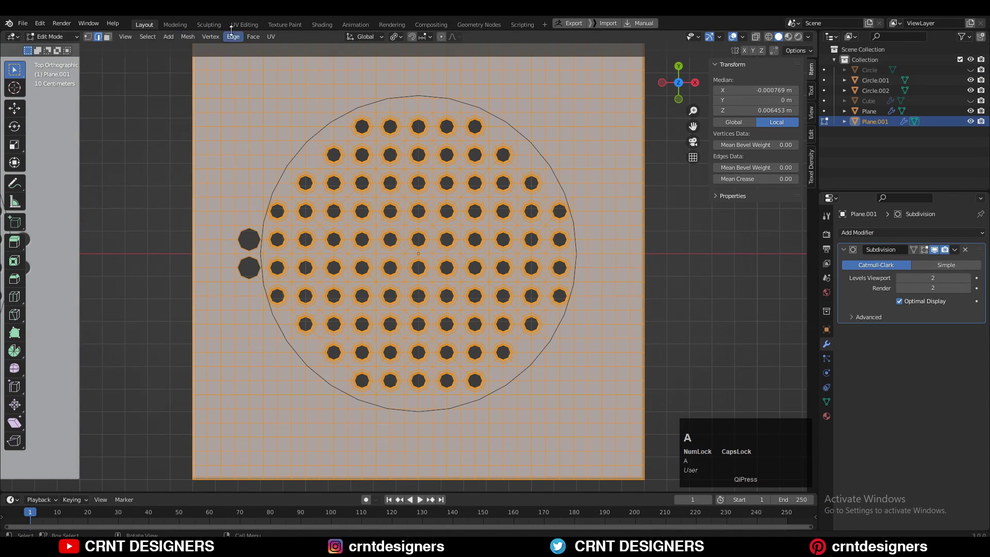
pyautogui.click(189, 36)
pyautogui.click(204, 188)
pyautogui.click(134, 469)
pyautogui.click(139, 447)
pyautogui.click(705, 246)
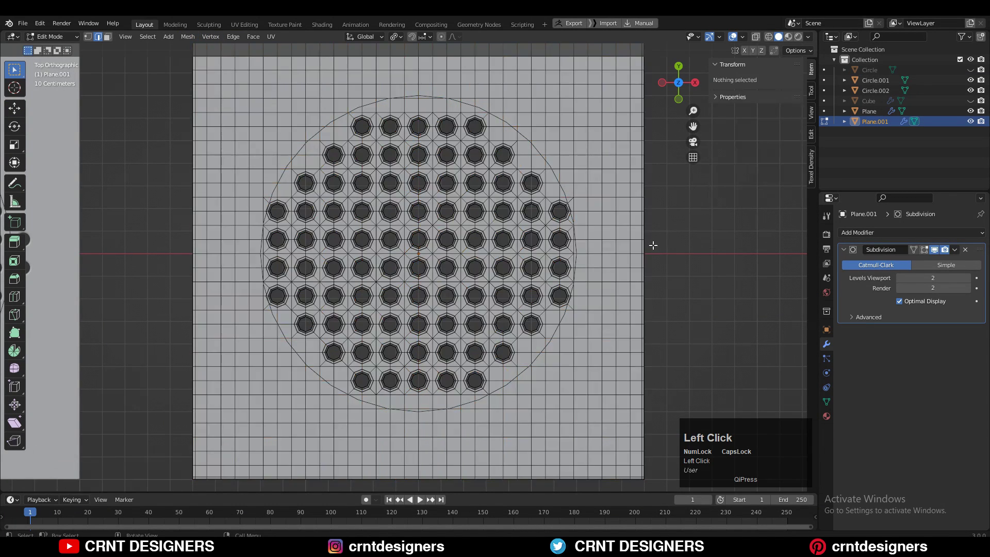
pyautogui.press('Tab')
pyautogui.click(704, 261)
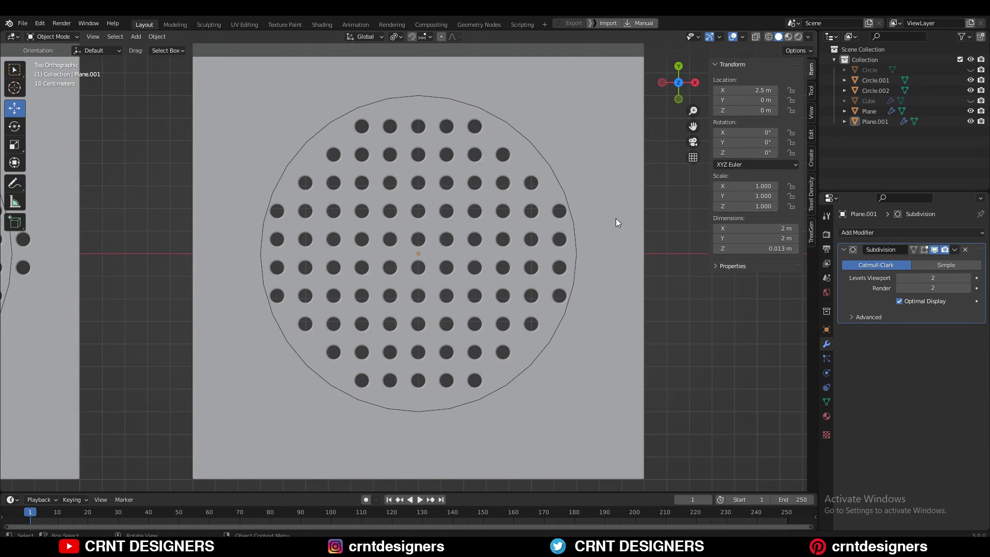
# Hide the guide circles over the second plate and the first plate.
pyautogui.click(556, 180)
pyautogui.click(971, 90)
pyautogui.scroll(-1, 610, 289)
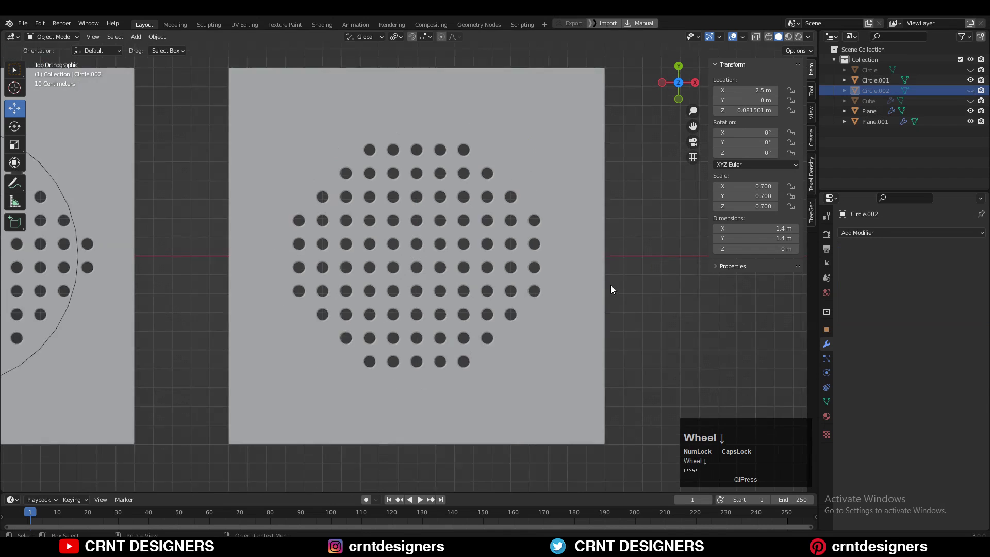
pyautogui.scroll(-4, 611, 294)
pyautogui.click(610, 309)
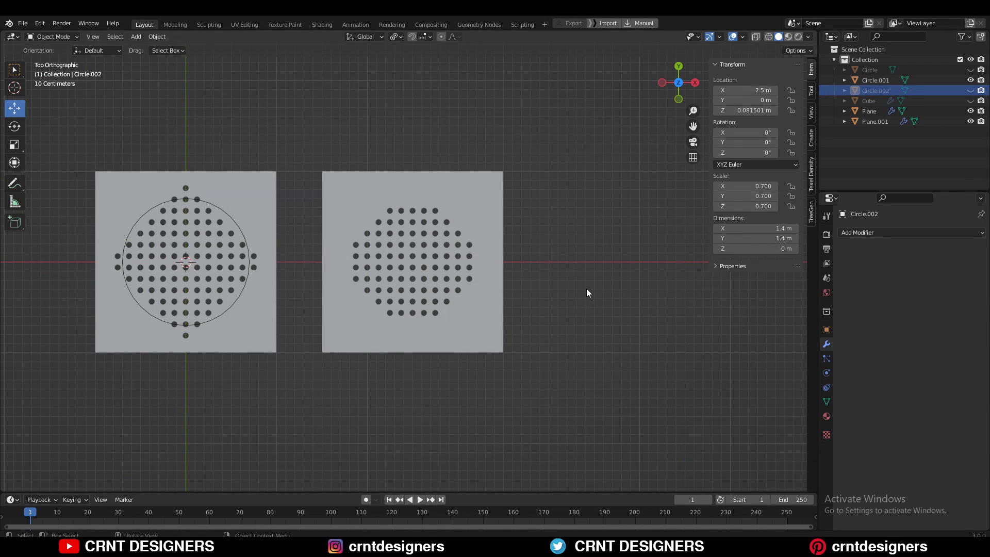
pyautogui.scroll(1, 591, 283)
pyautogui.moveTo(689, 125); pyautogui.dragTo(858, 160)
pyautogui.click(342, 230)
pyautogui.click(970, 80)
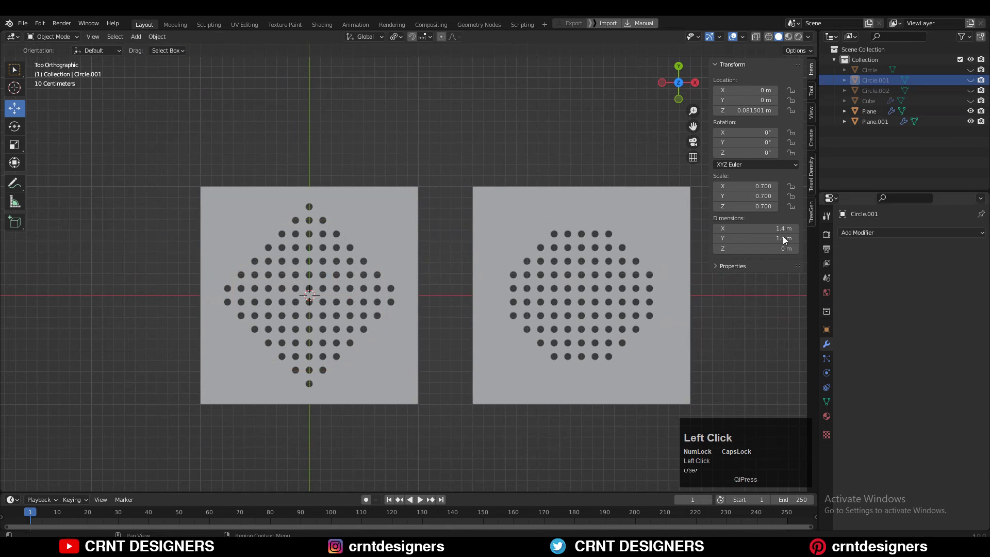
# Select the second plate, view both plates from the top and save the file.
pyautogui.moveTo(573, 242); pyautogui.dragTo(503, 154, button='middle')
pyautogui.click(501, 150)
pyautogui.scroll(1, 505, 156)
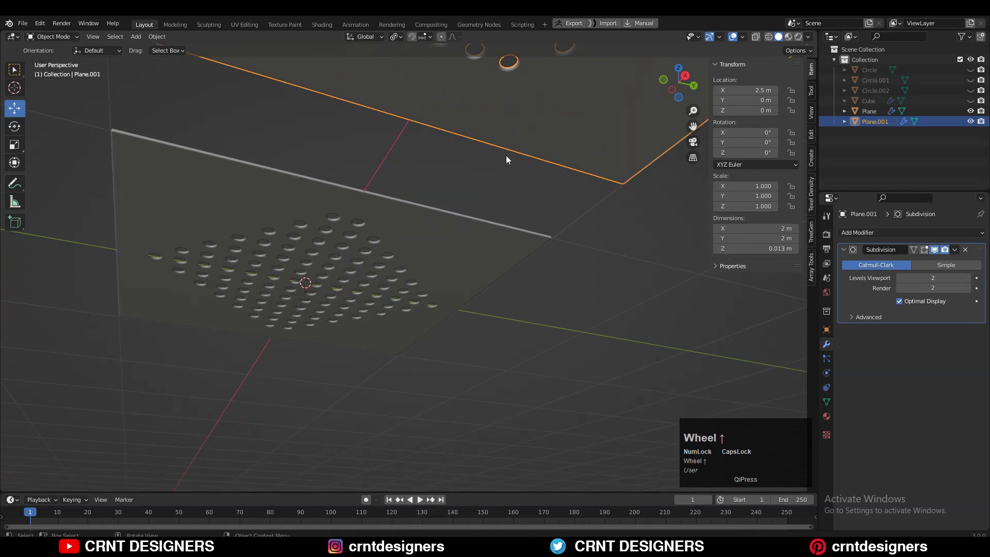
pyautogui.press('KP_7')
pyautogui.hotkey('ctrl', 's')
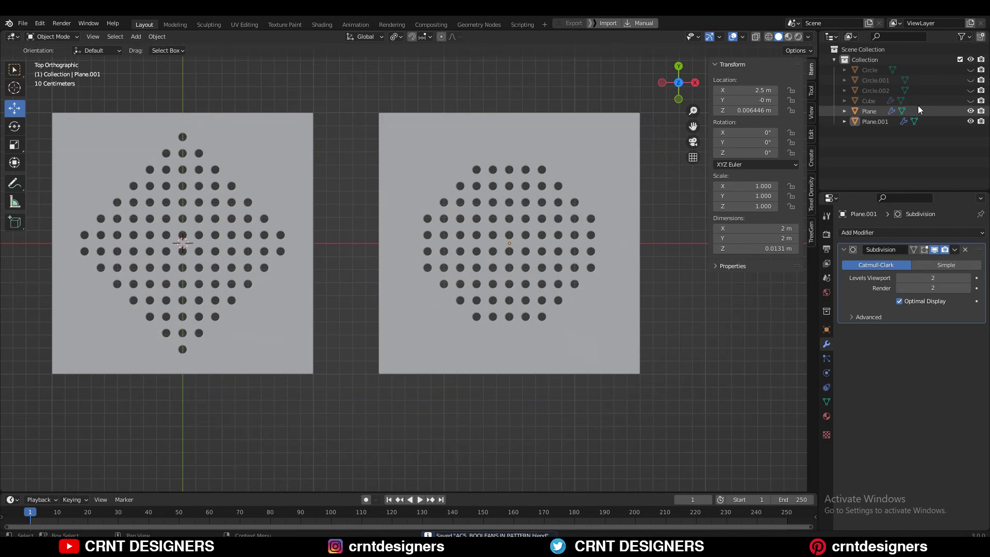
# Show the guide circles over both plates again.
pyautogui.click(972, 74)
pyautogui.click(971, 80)
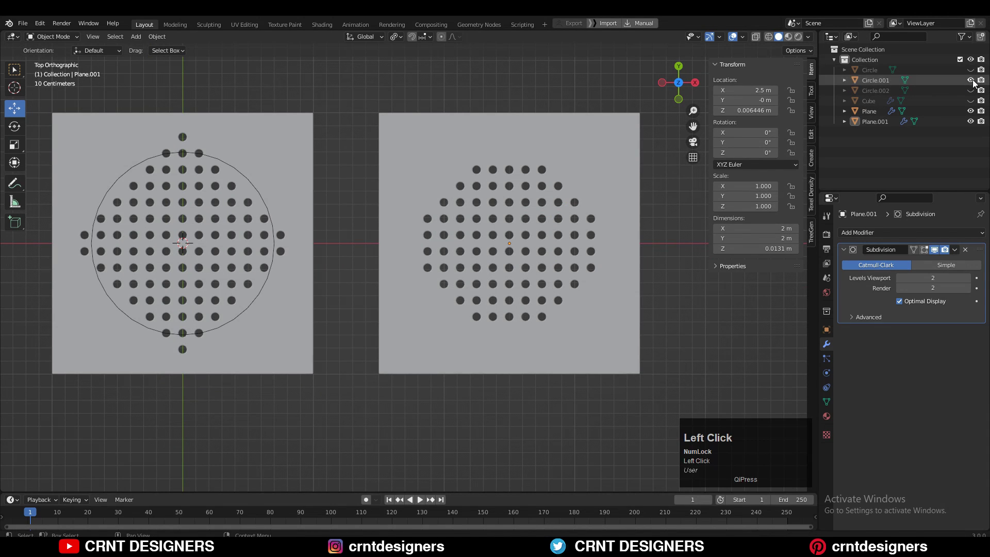
pyautogui.click(971, 90)
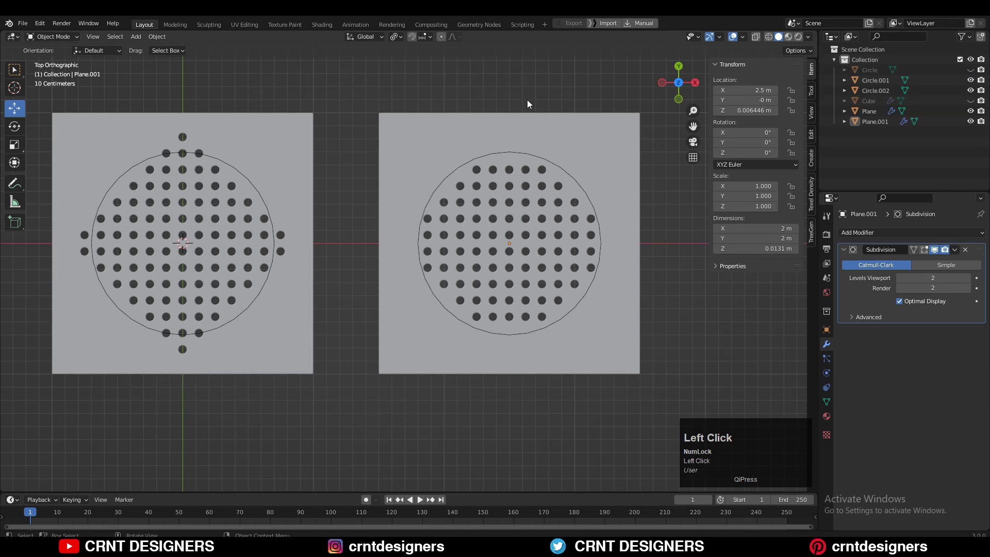